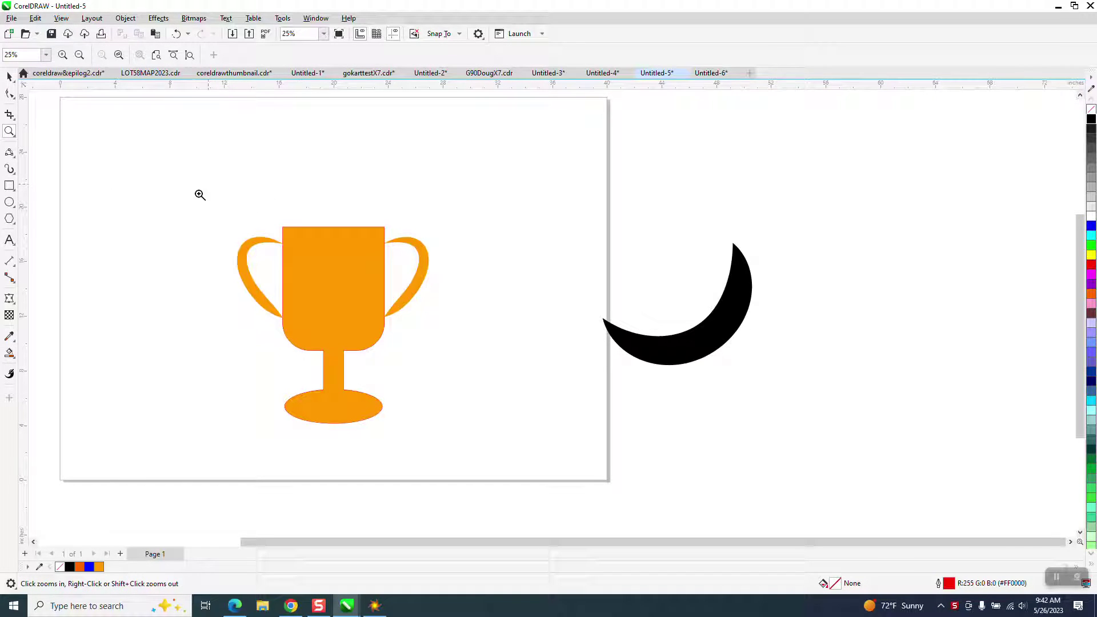
# Zoom in on the trophy and return to the Pick tool
pyautogui.moveTo(205, 187); pyautogui.dragTo(486, 440)
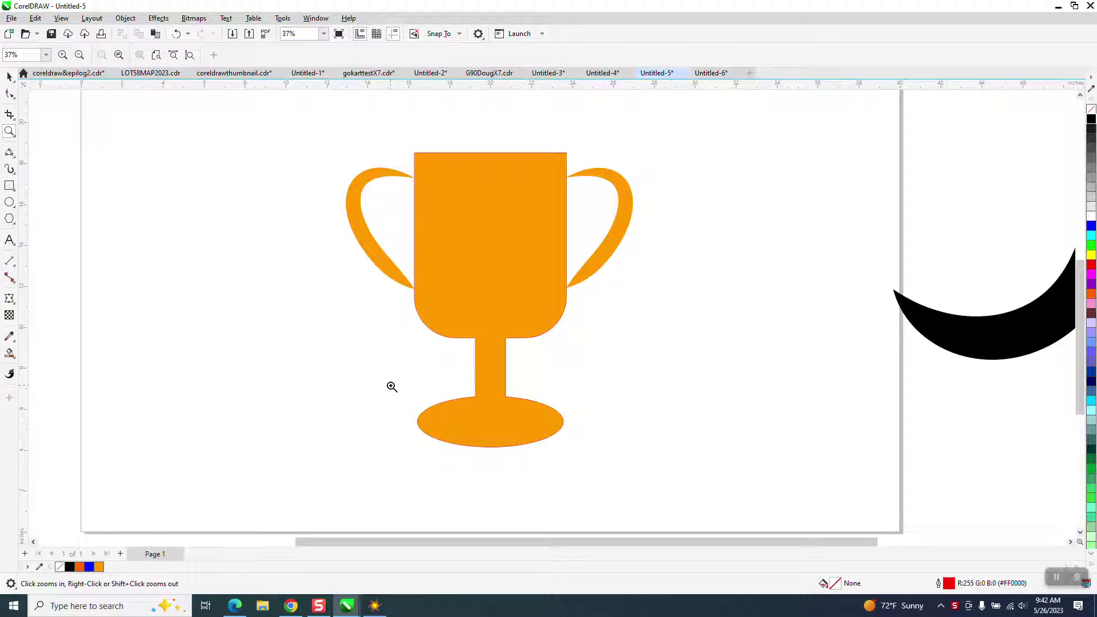
pyautogui.scroll(-1, 343, 372)
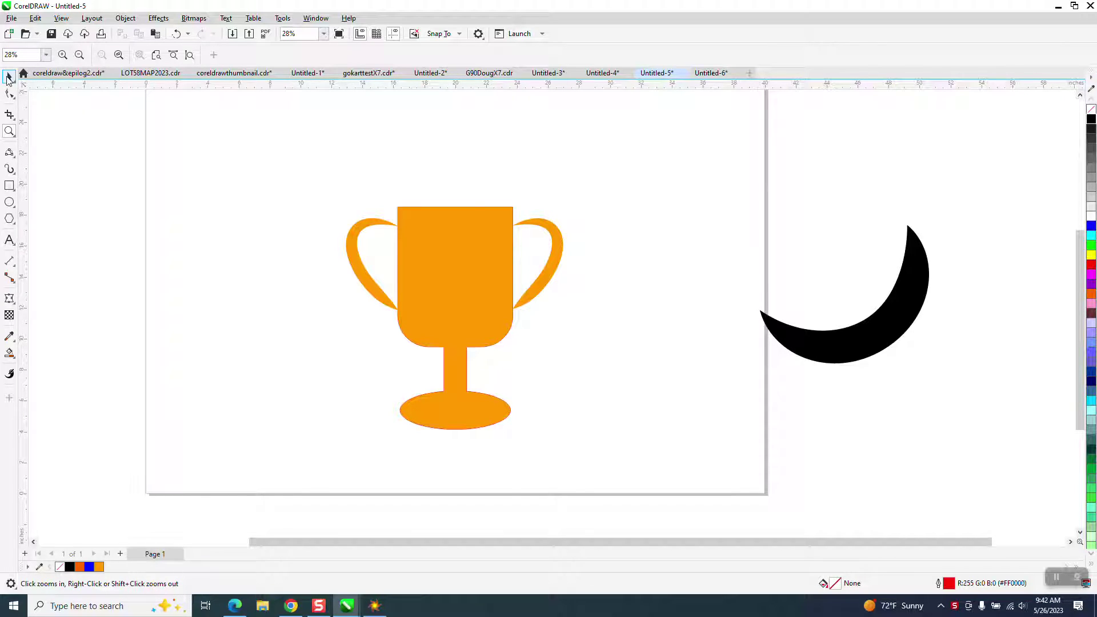
pyautogui.click(10, 76)
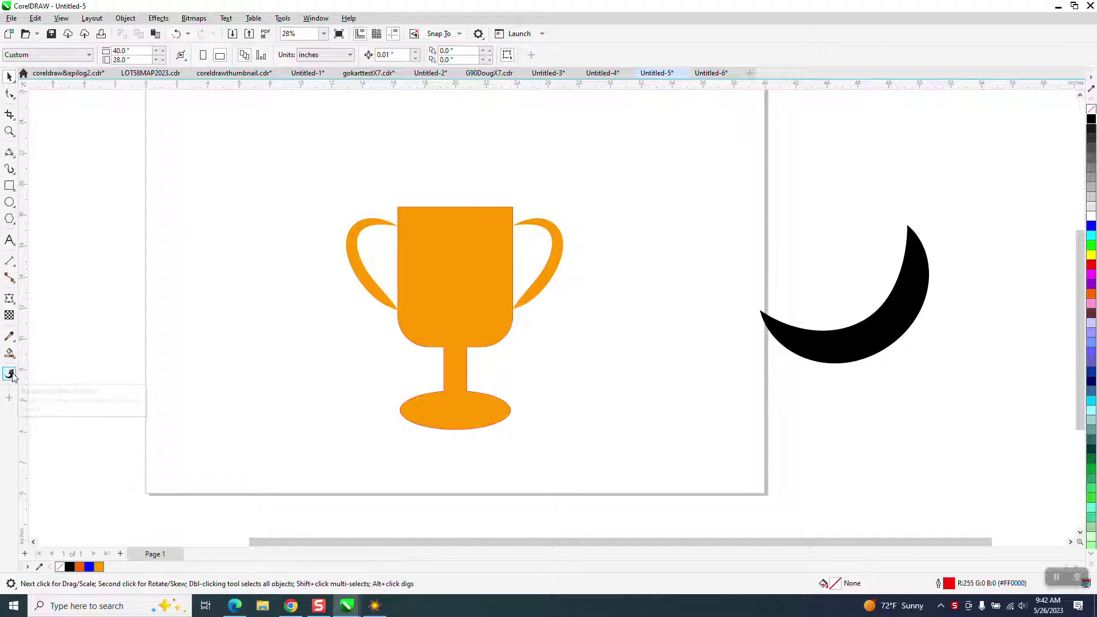
# Draw a three-point curve left of the trophy and widen its middle into a tapered crescent
pyautogui.click(9, 152)
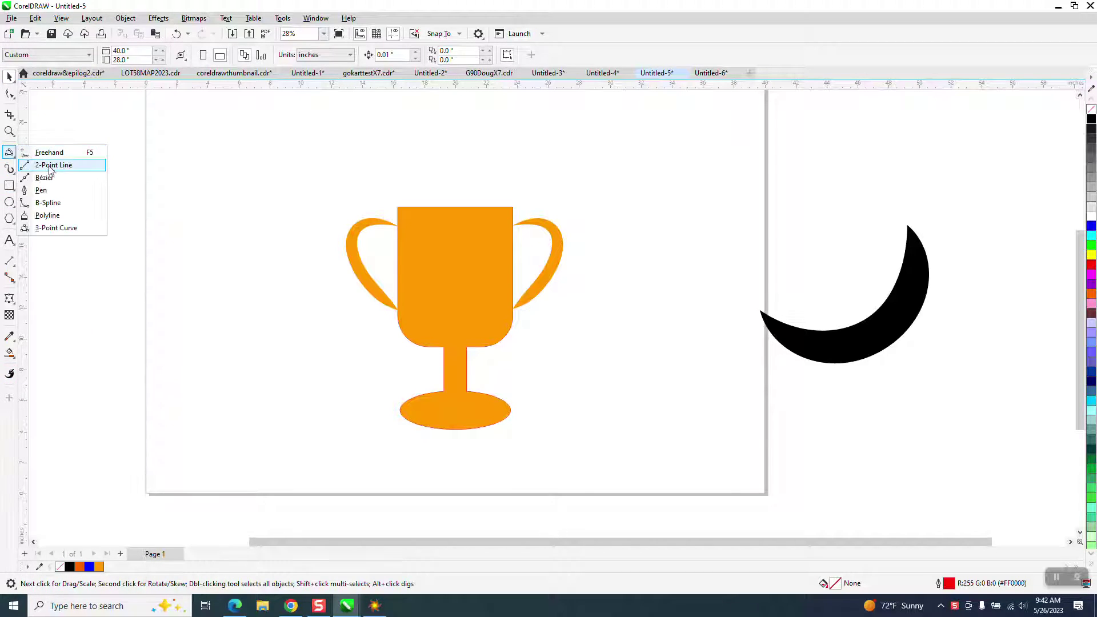
pyautogui.click(61, 228)
pyautogui.moveTo(325, 186); pyautogui.dragTo(244, 363)
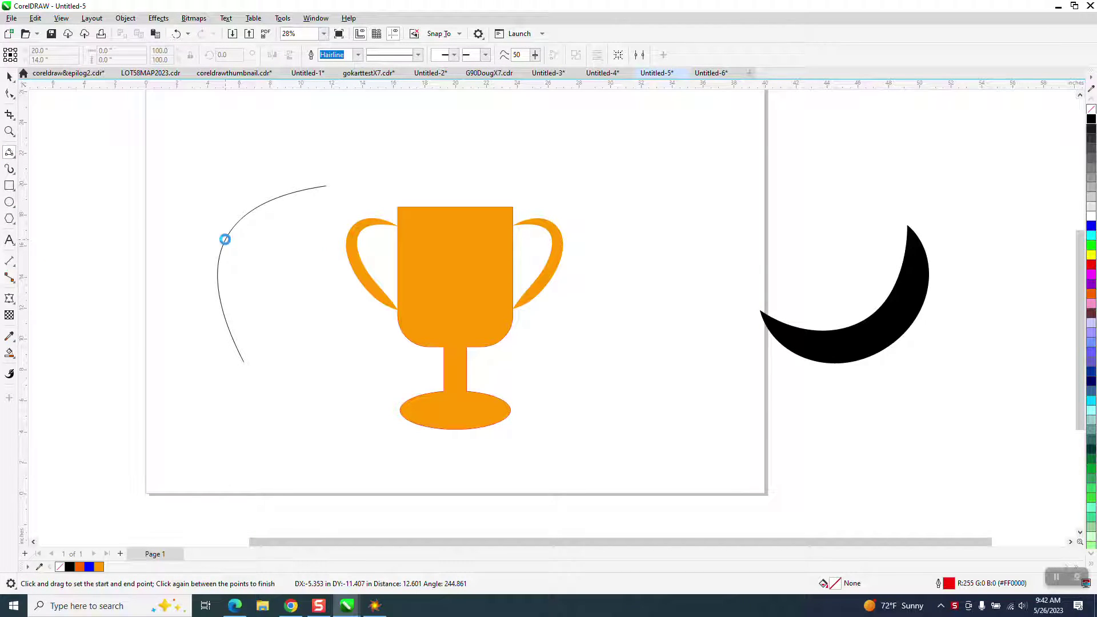
pyautogui.click(225, 239)
pyautogui.click(9, 374)
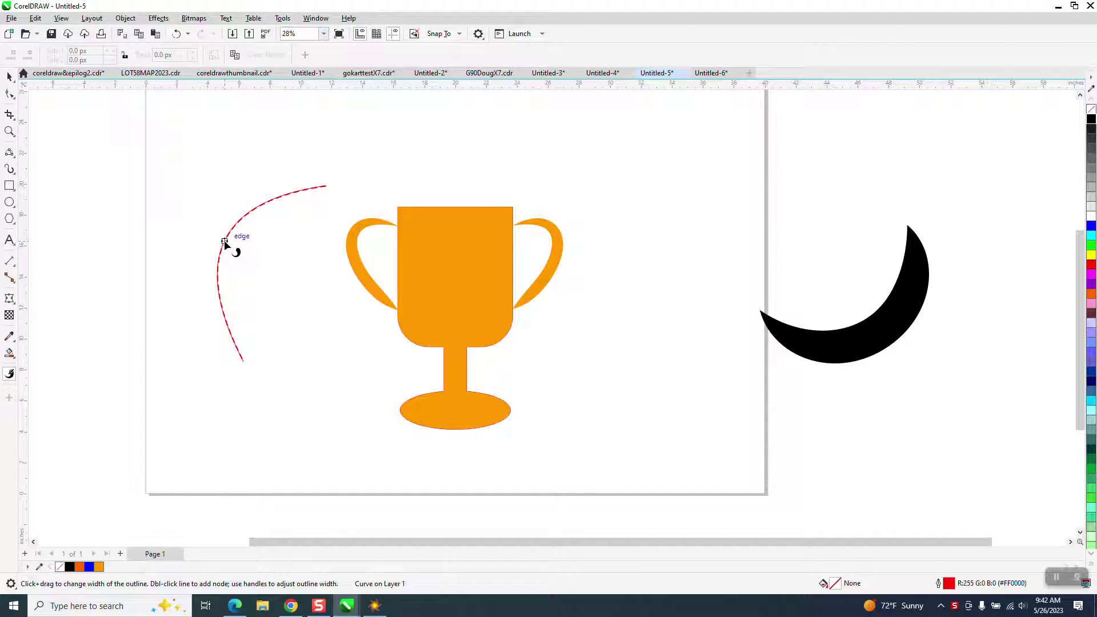
pyautogui.moveTo(224, 240); pyautogui.dragTo(176, 228)
# Delete the red crescent shape, then undo the deletion
pyautogui.click(9, 76)
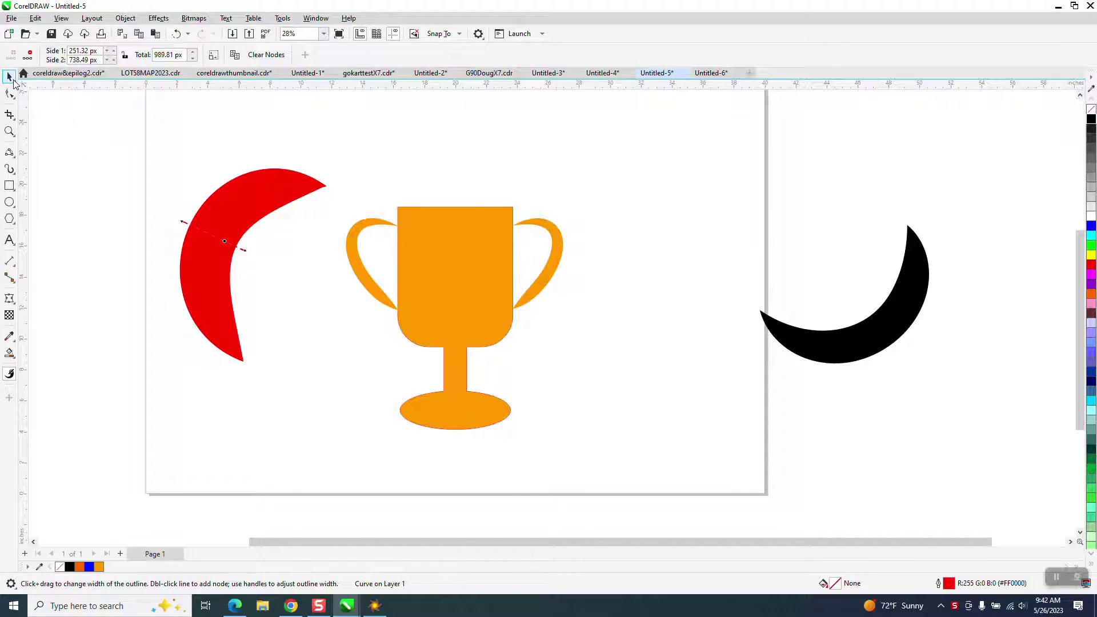
pyautogui.press('Delete')
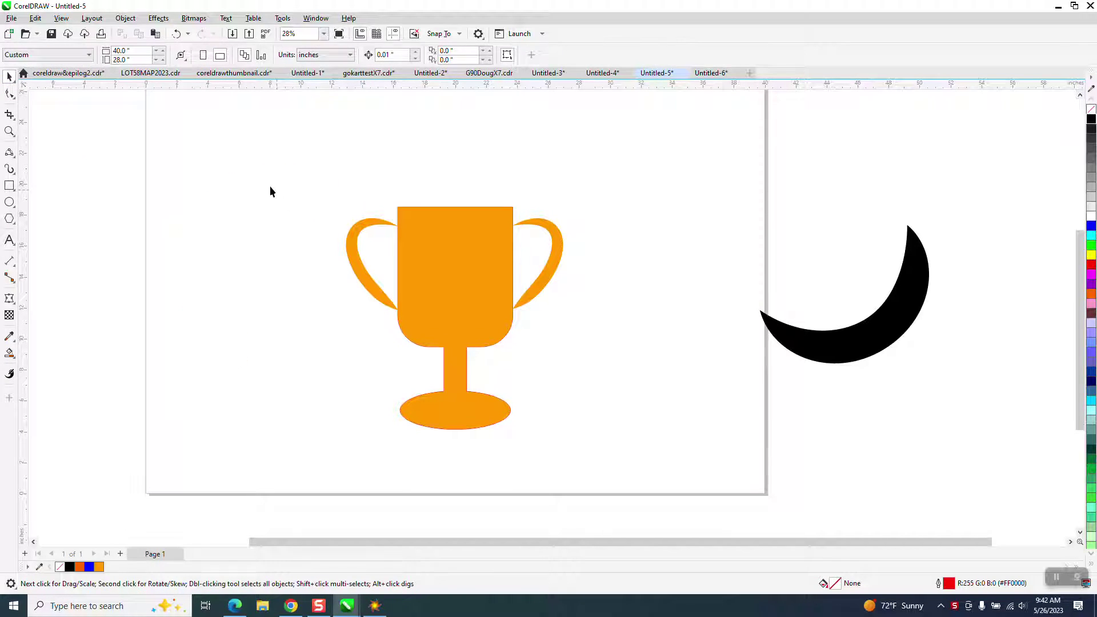
pyautogui.click(176, 33)
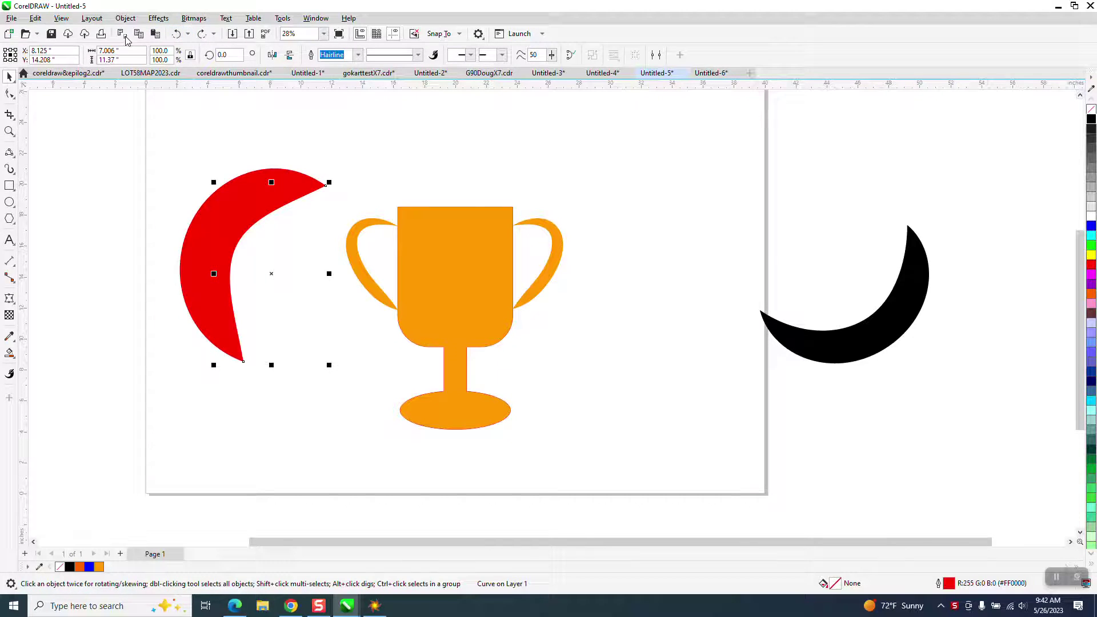
# In Wireframe view, delete the curve left of the trophy, then pick the filled display mode again
pyautogui.click(62, 18)
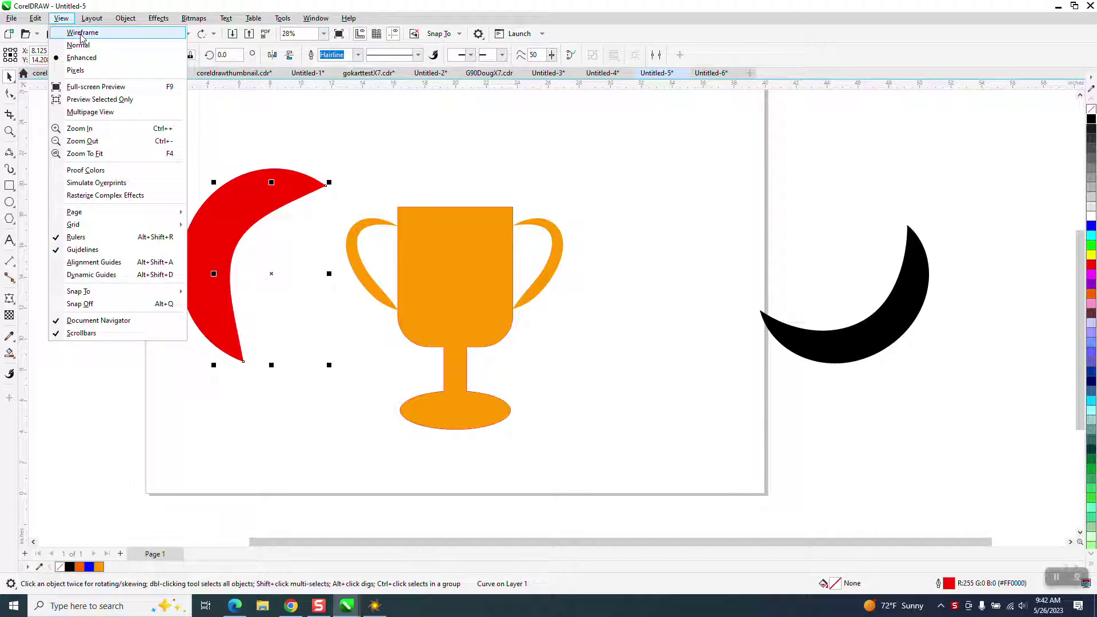
pyautogui.click(81, 31)
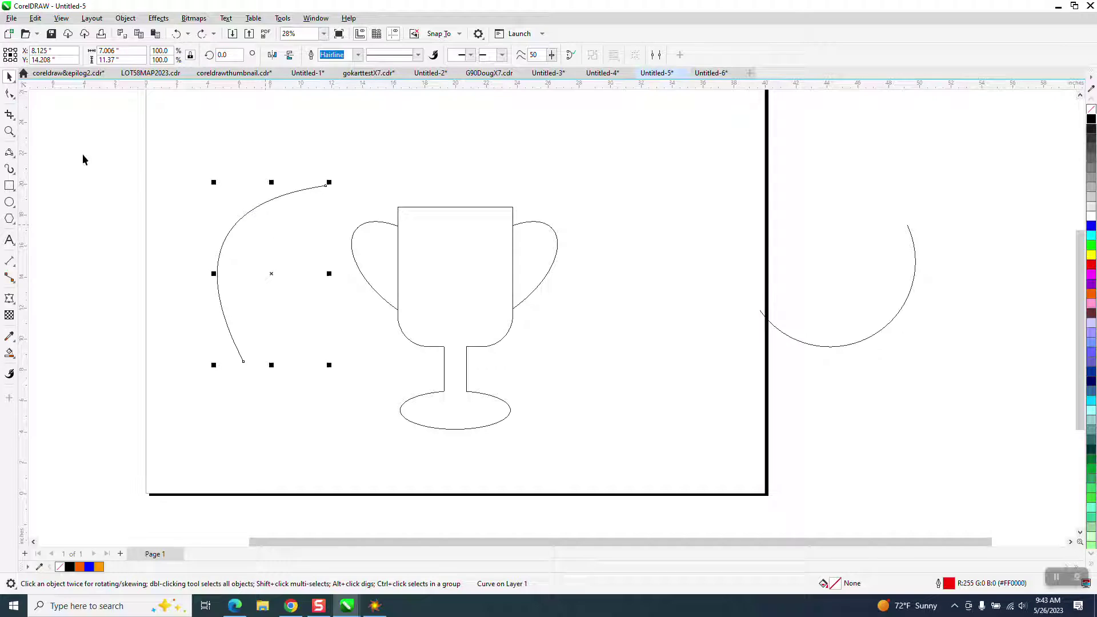
pyautogui.press('Delete')
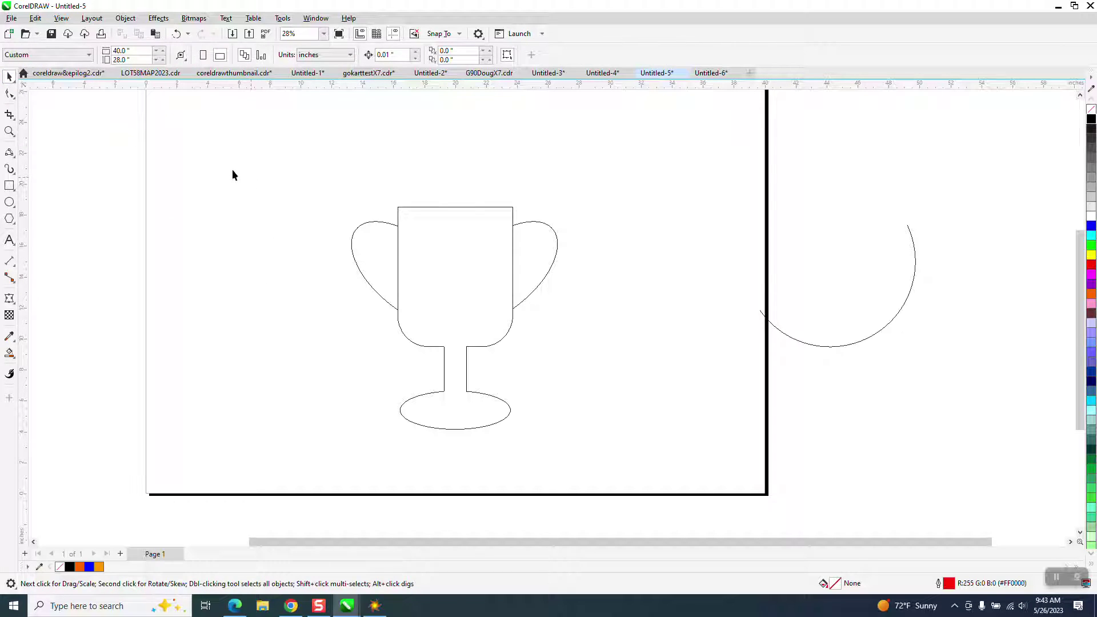
pyautogui.click(63, 18)
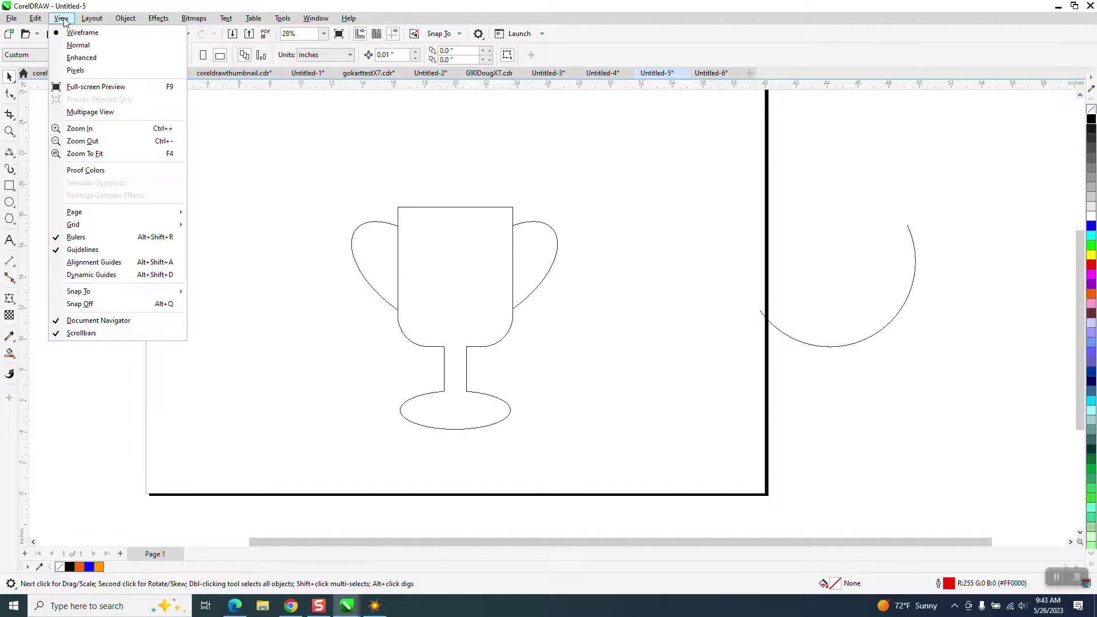
pyautogui.click(86, 58)
# Add a rectangle matching the trophy's full bounds, then zoom in and out to check it
pyautogui.moveTo(312, 180); pyautogui.dragTo(625, 466)
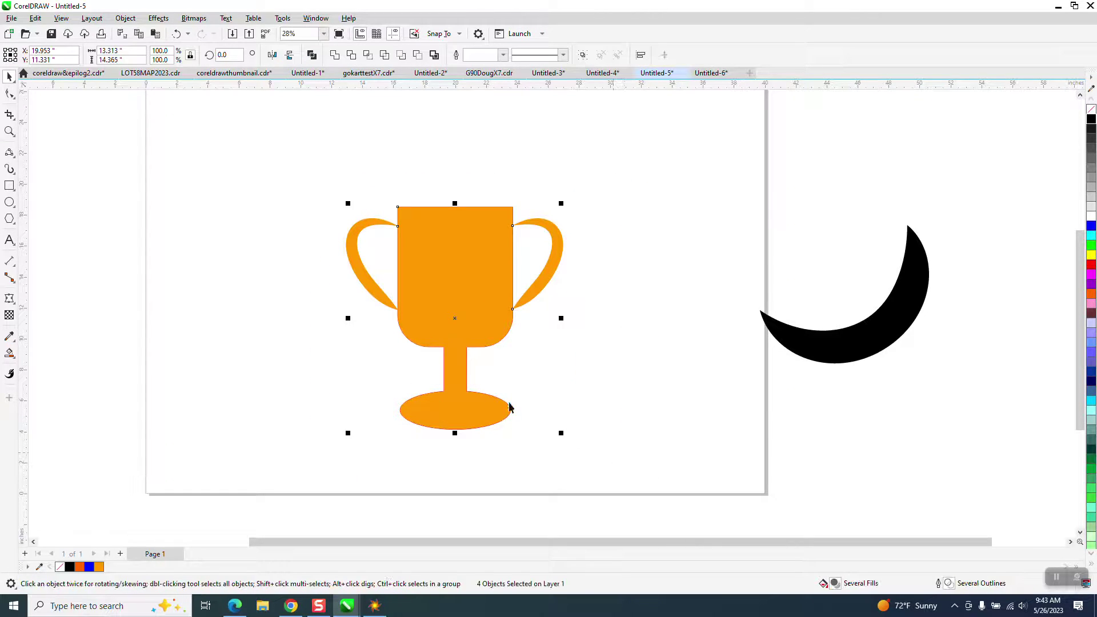
pyautogui.doubleClick(10, 186)
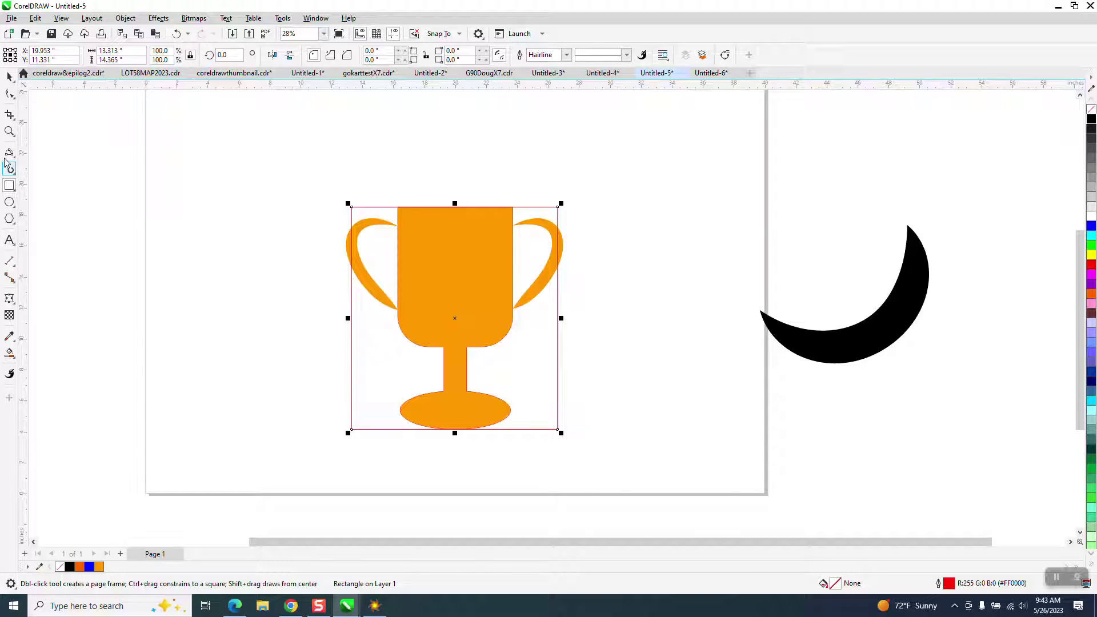
pyautogui.click(11, 132)
pyautogui.moveTo(286, 196); pyautogui.dragTo(492, 326)
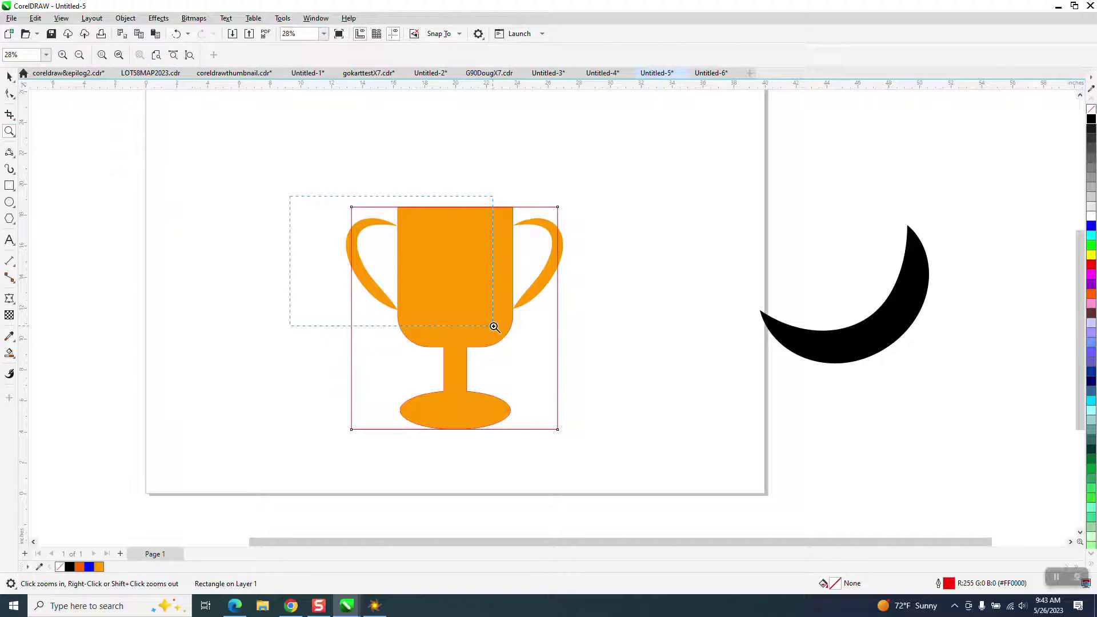
pyautogui.scroll(-2, 298, 290)
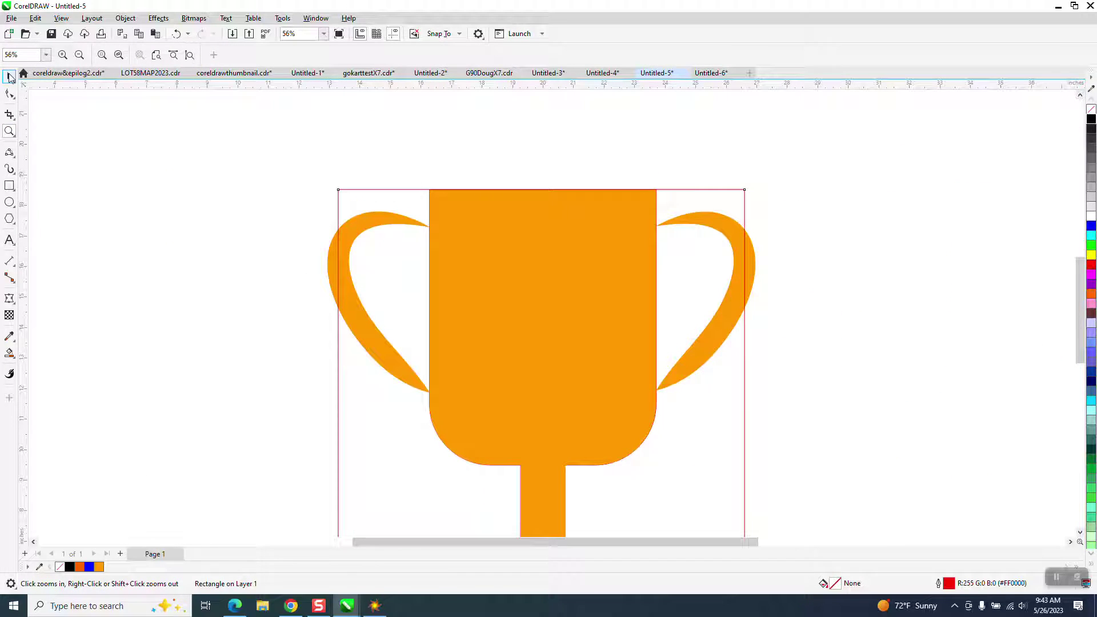
pyautogui.press('space')
pyautogui.scroll(-2, 176, 166)
pyautogui.click(567, 351)
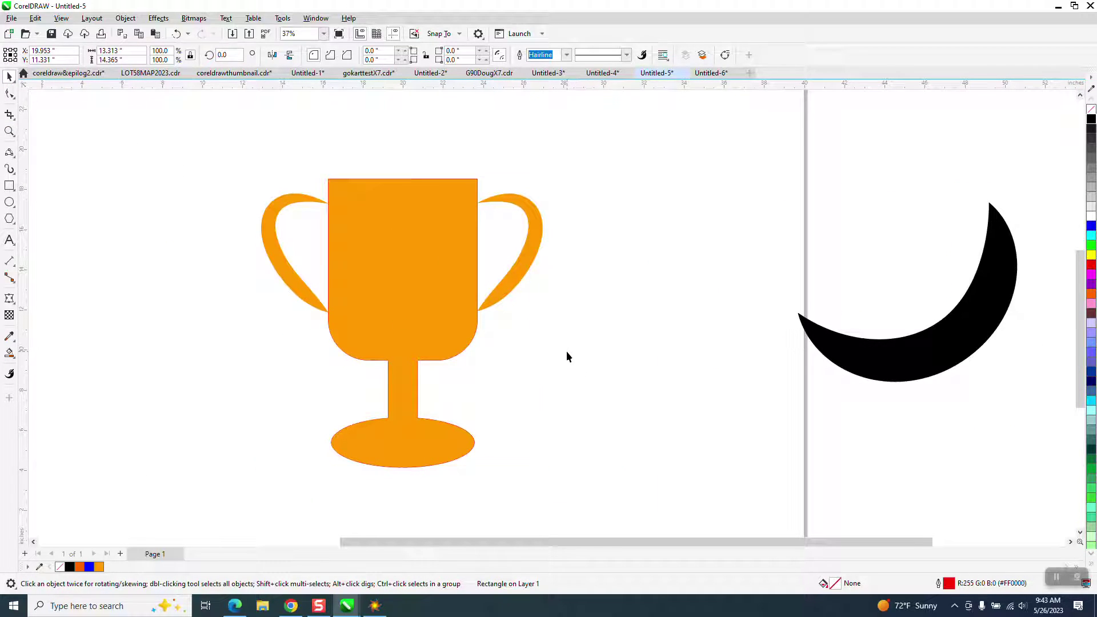
# Convert the outlines of both trophy handles into objects
pyautogui.click(532, 253)
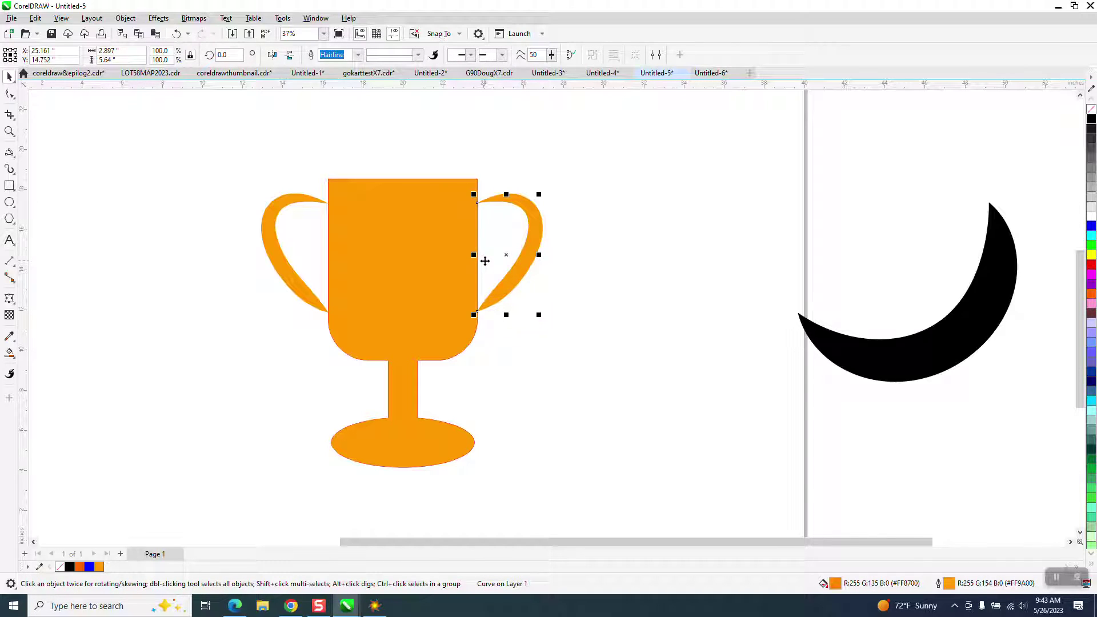
pyautogui.keyDown('shift'); pyautogui.click(288, 281); pyautogui.keyUp('shift')
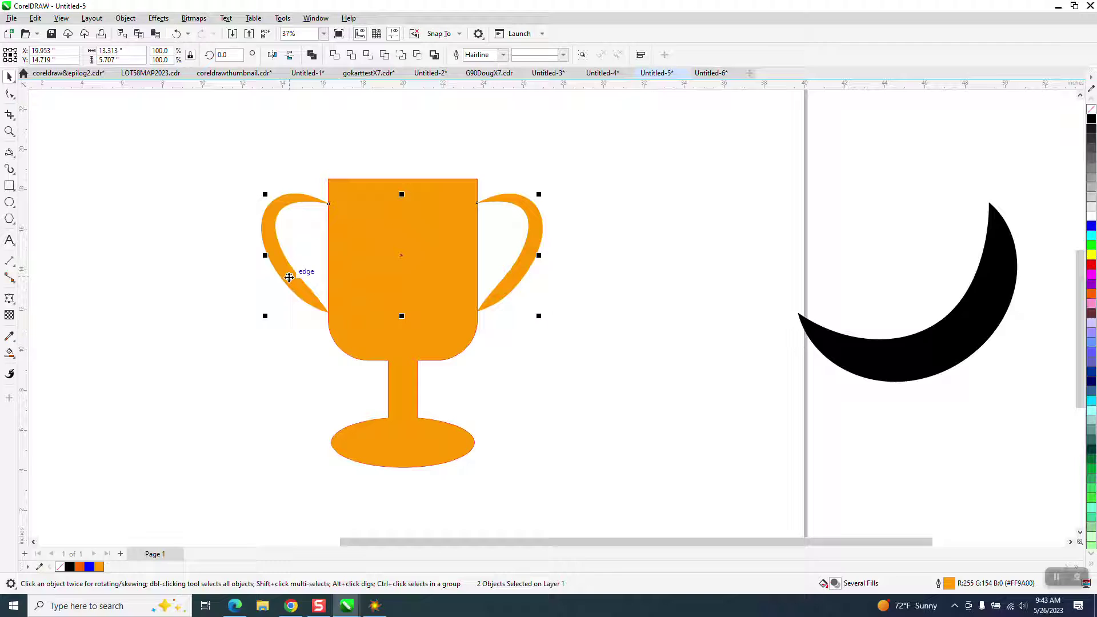
pyautogui.click(126, 18)
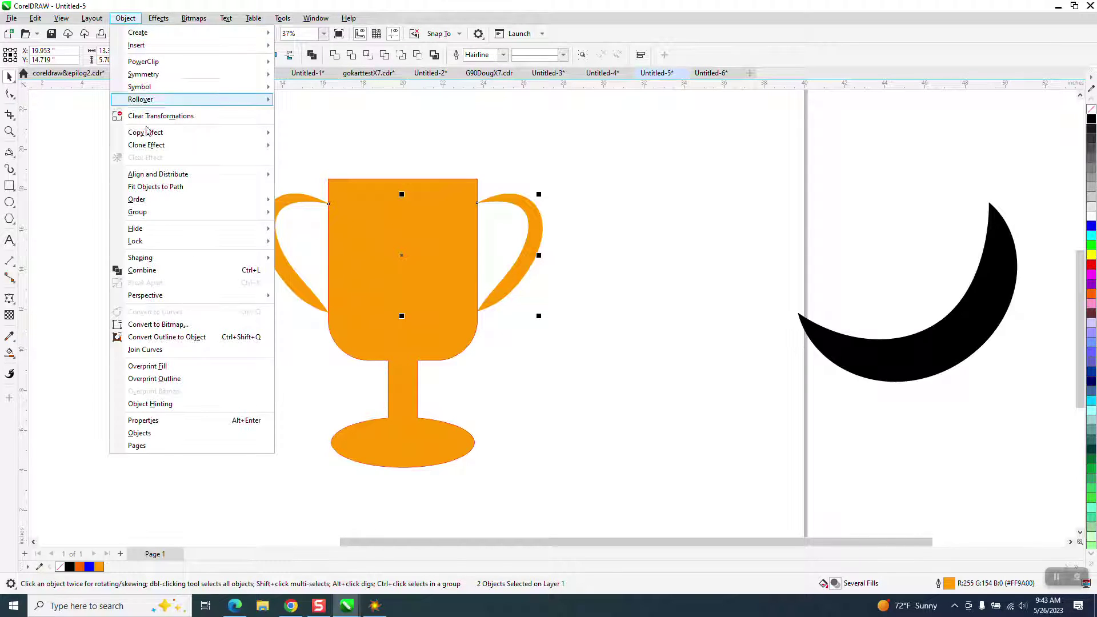
pyautogui.click(196, 338)
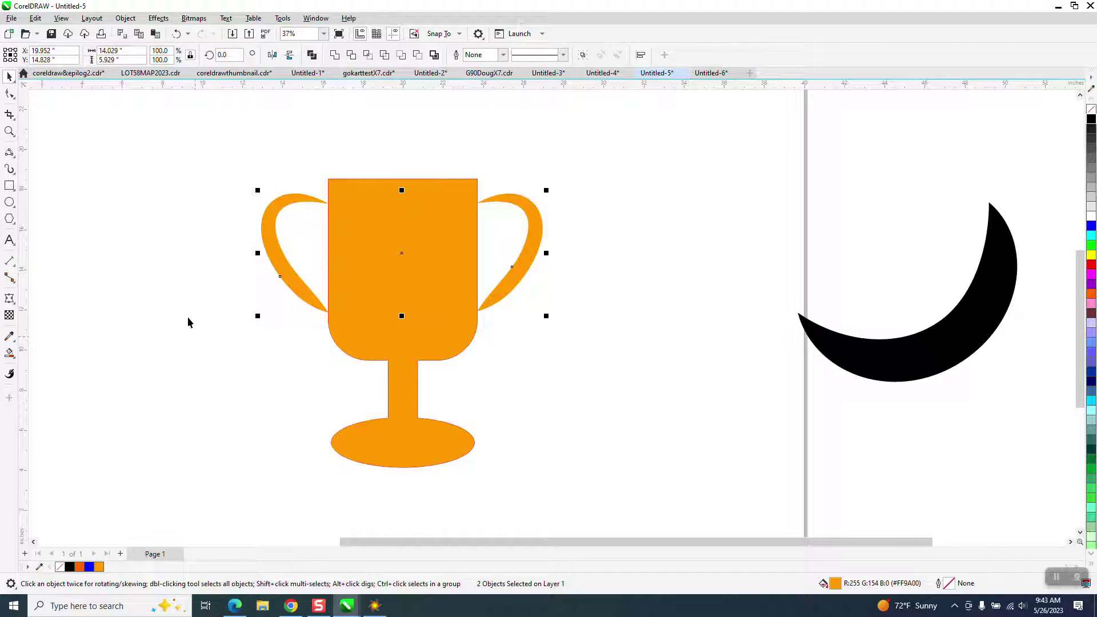
# Switch the drawing to Wireframe view
pyautogui.click(61, 18)
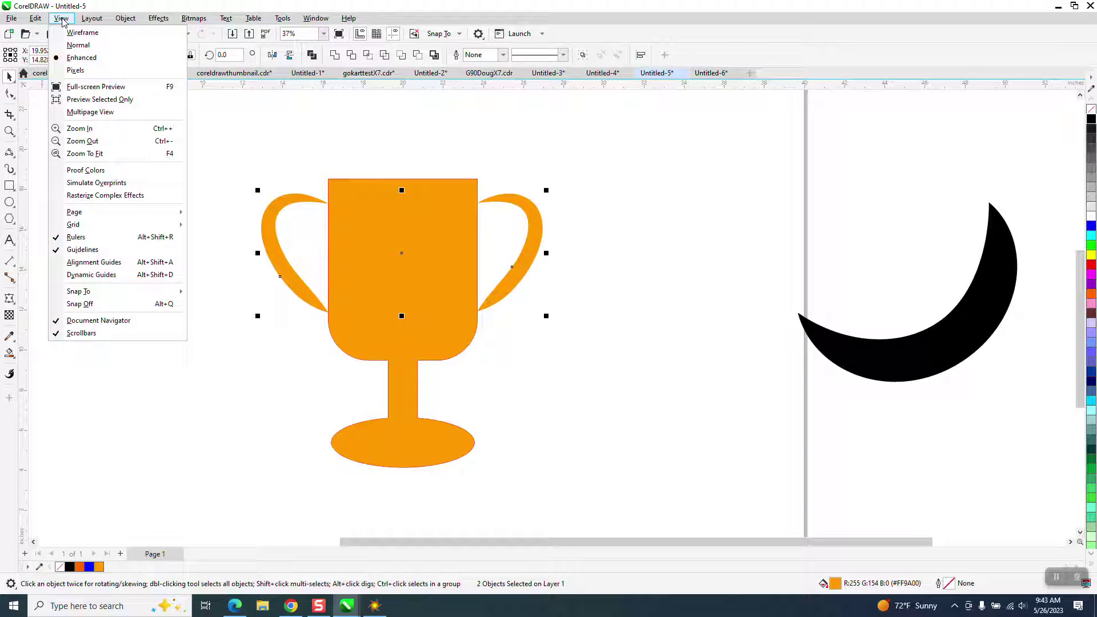
pyautogui.click(83, 41)
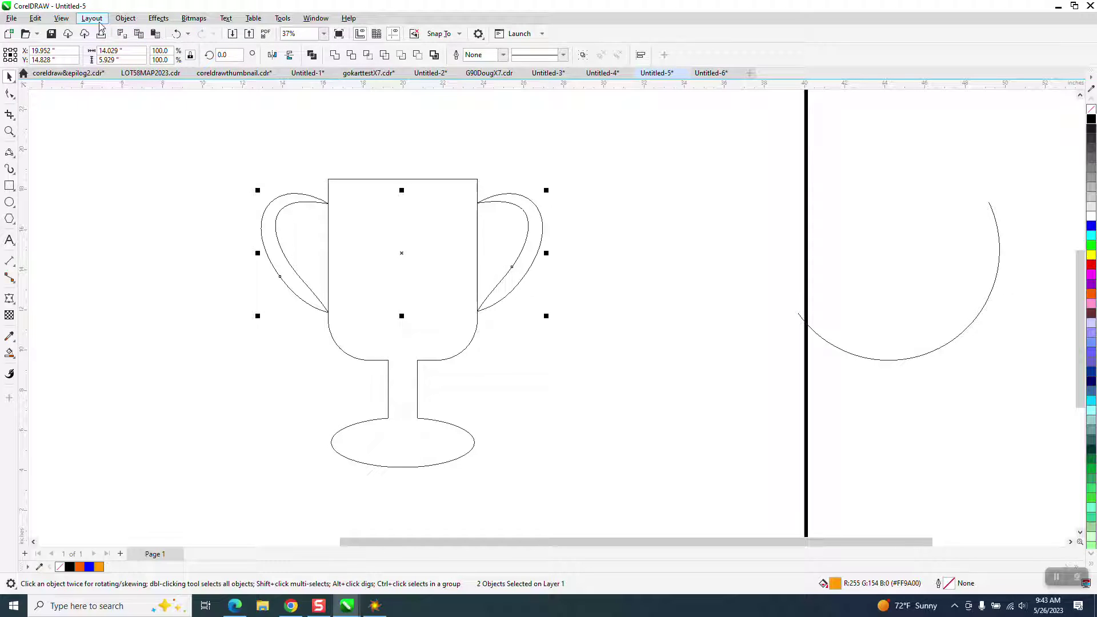
pyautogui.click(61, 18)
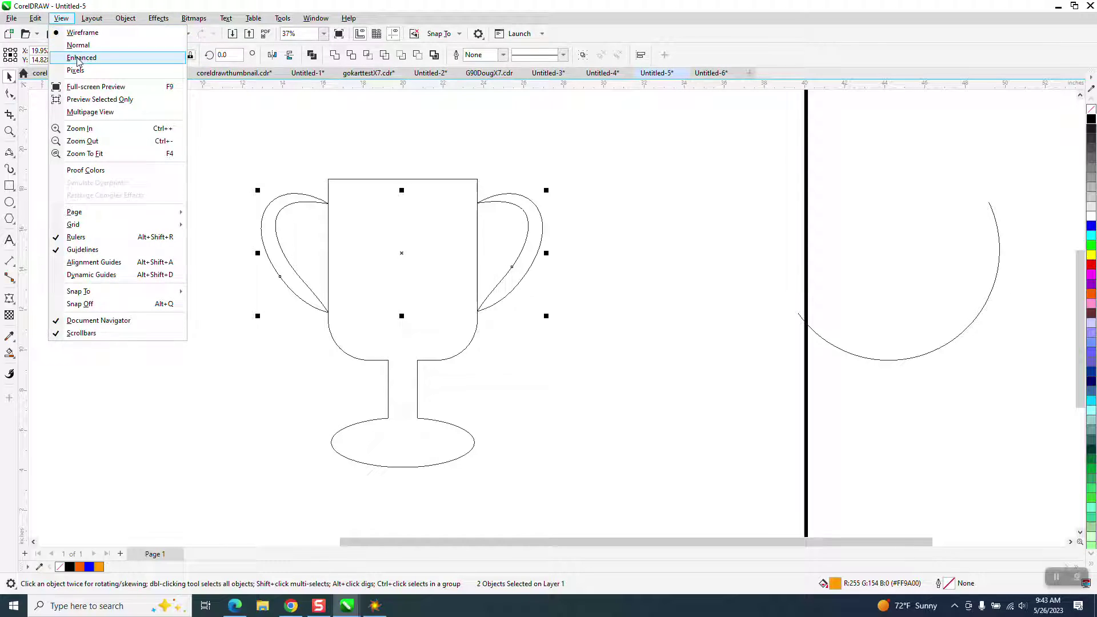
# Switch back to Enhanced view and add a rectangle framing the whole selected trophy
pyautogui.click(80, 58)
pyautogui.moveTo(192, 152); pyautogui.dragTo(651, 491)
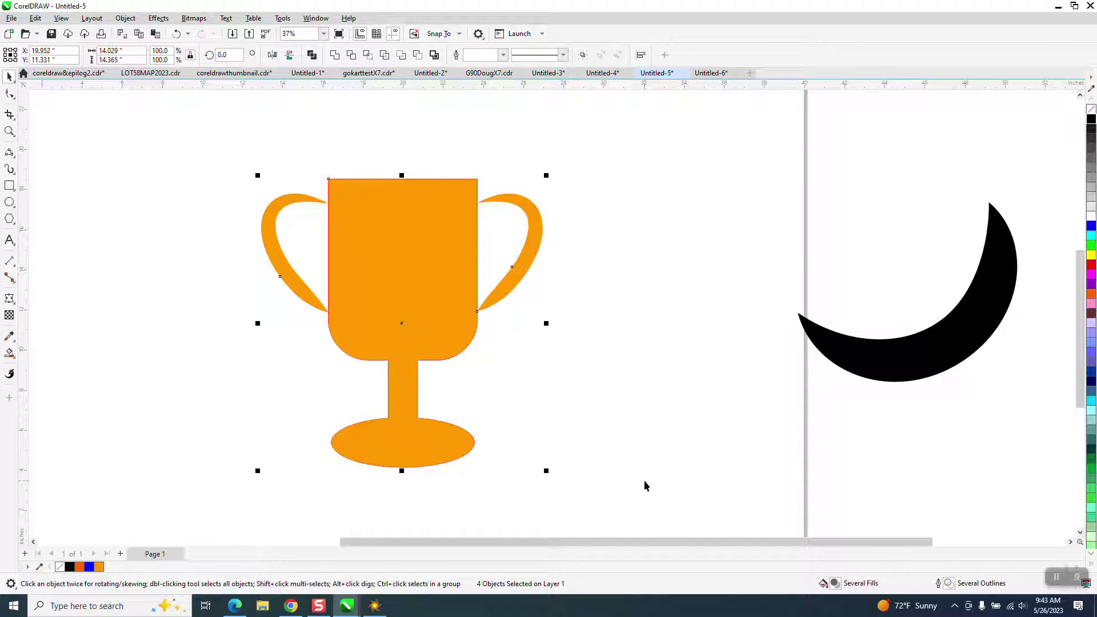
pyautogui.doubleClick(9, 185)
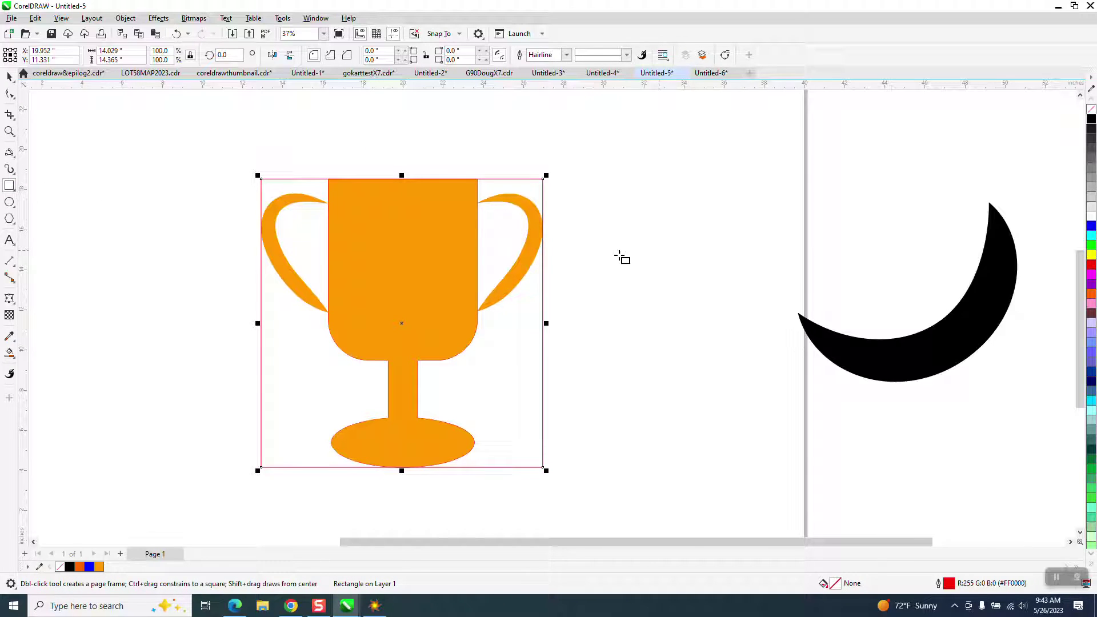
pyautogui.scroll(-2, 595, 250)
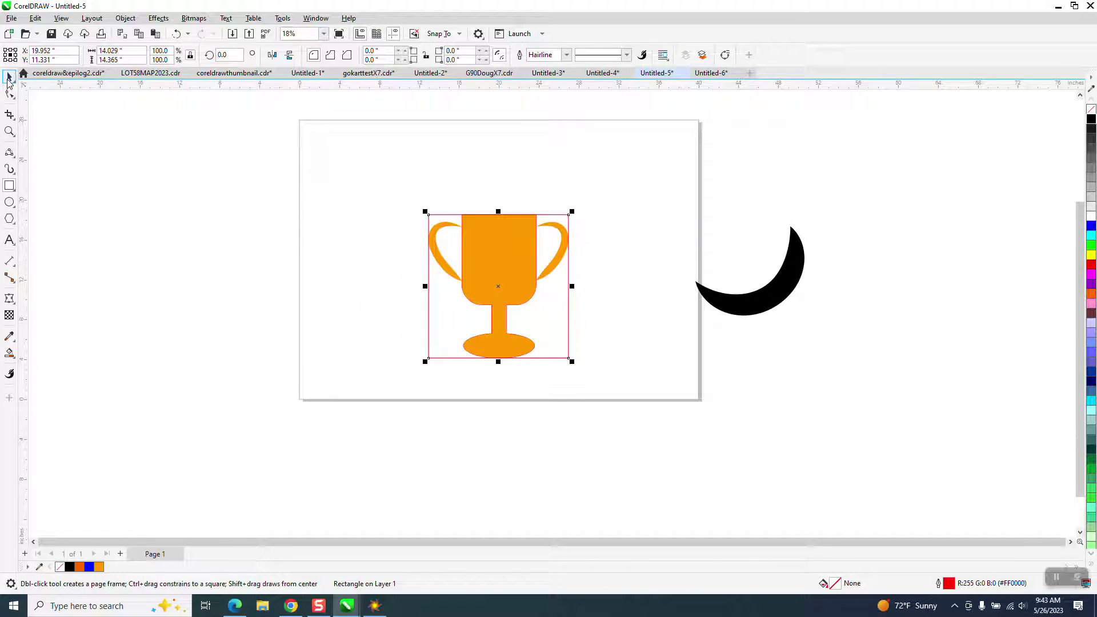
# Delete the black crescent moon shape
pyautogui.click(8, 80)
pyautogui.moveTo(573, 164); pyautogui.dragTo(846, 372)
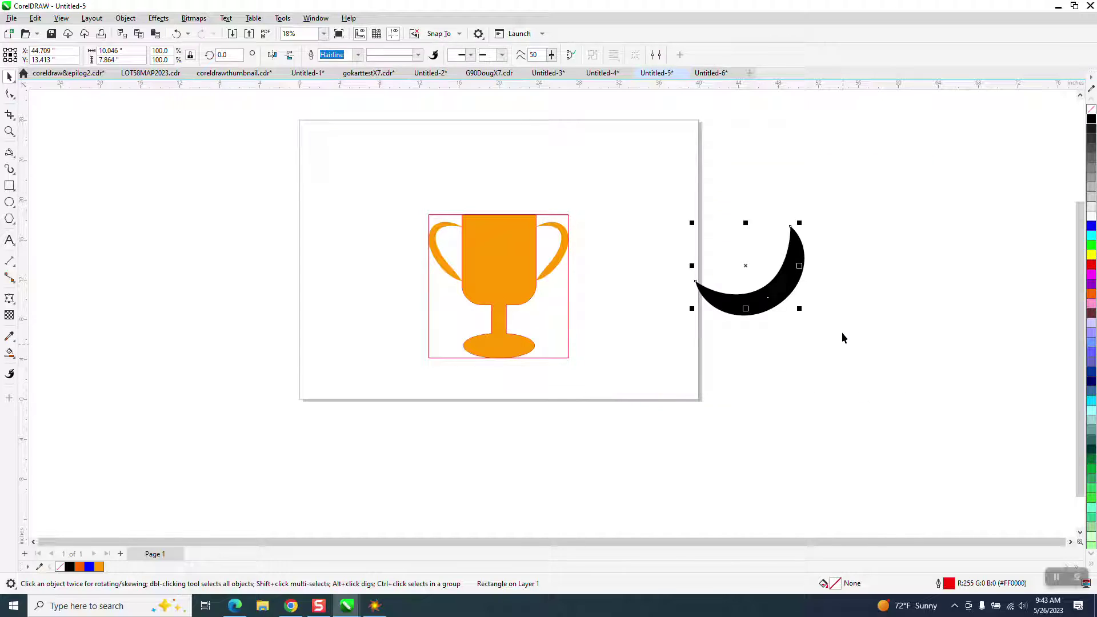
pyautogui.press('Delete')
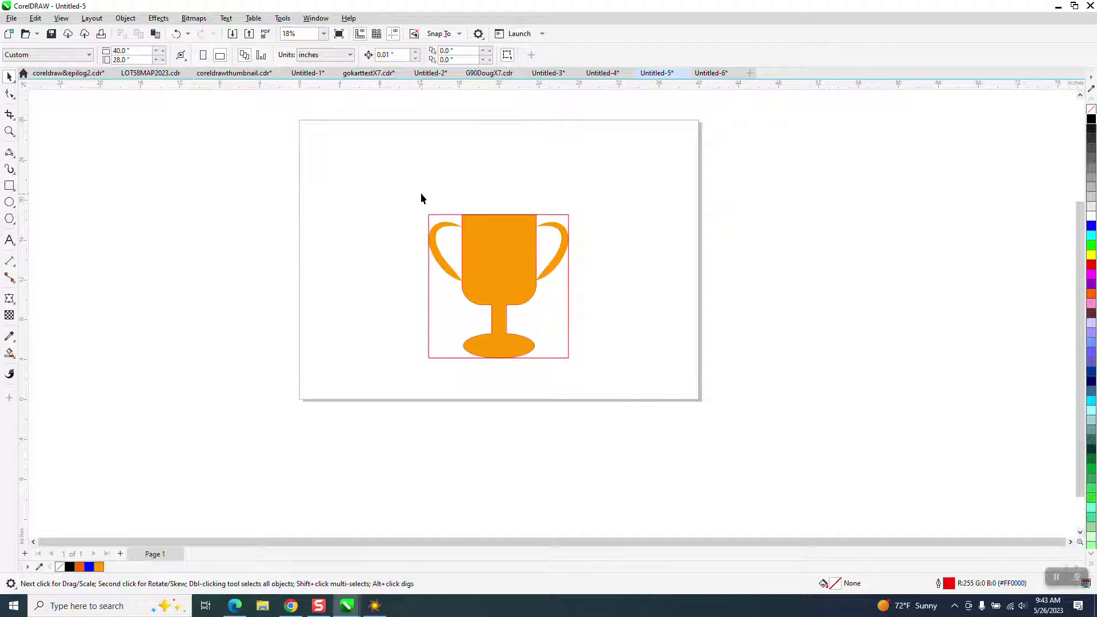
# Move the five-part trophy lower-right and scale it down toward the page's corner
pyautogui.moveTo(422, 199); pyautogui.dragTo(613, 376)
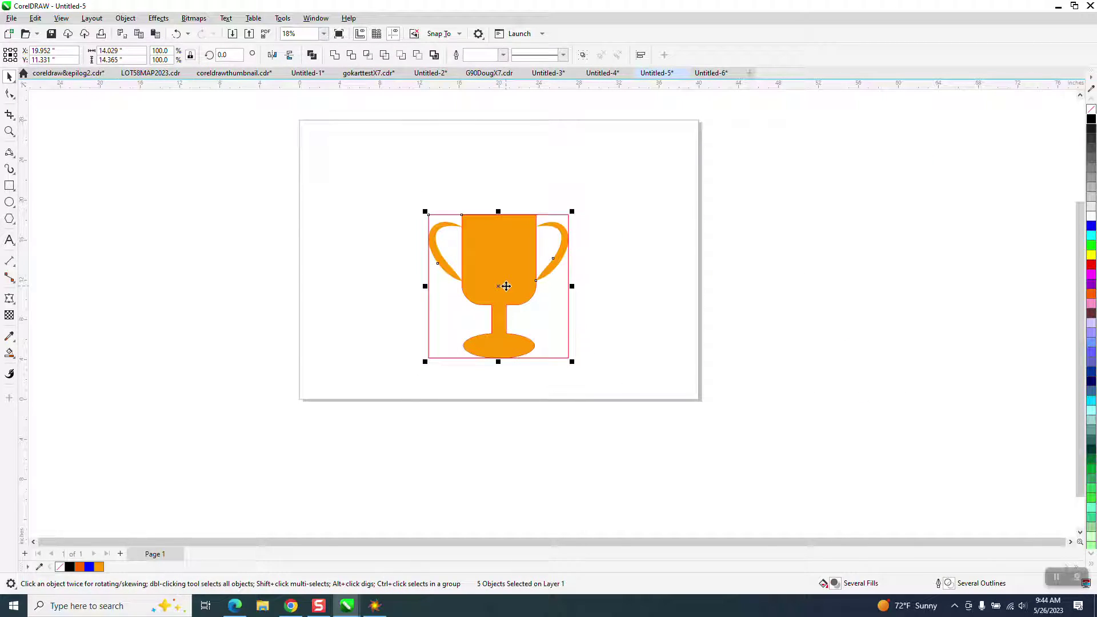
pyautogui.moveTo(506, 286); pyautogui.dragTo(604, 308)
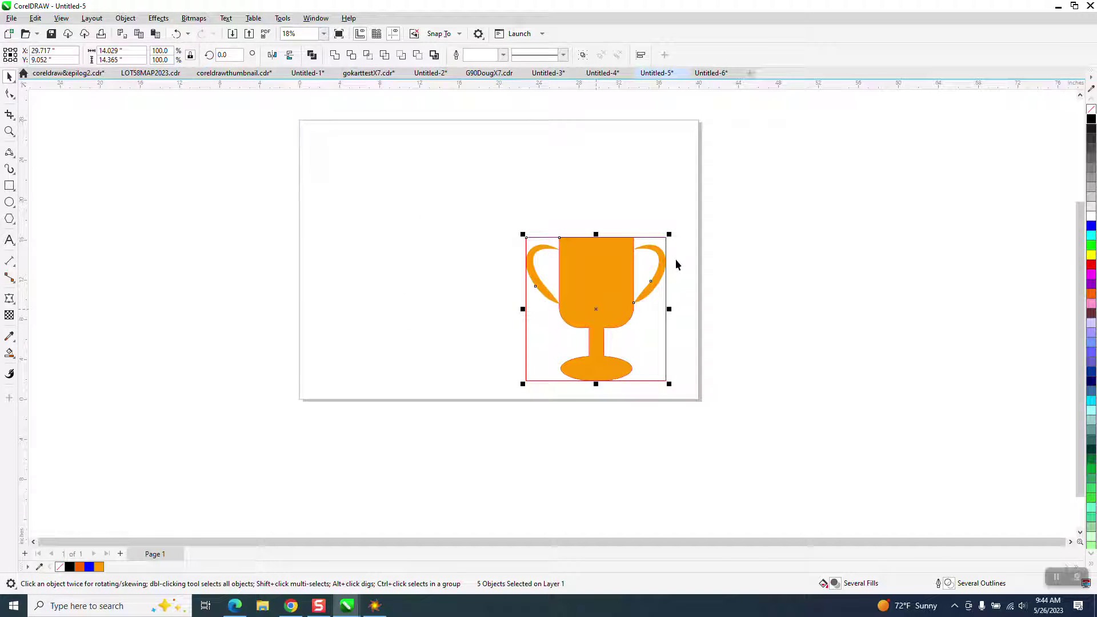
pyautogui.moveTo(671, 235); pyautogui.dragTo(655, 362)
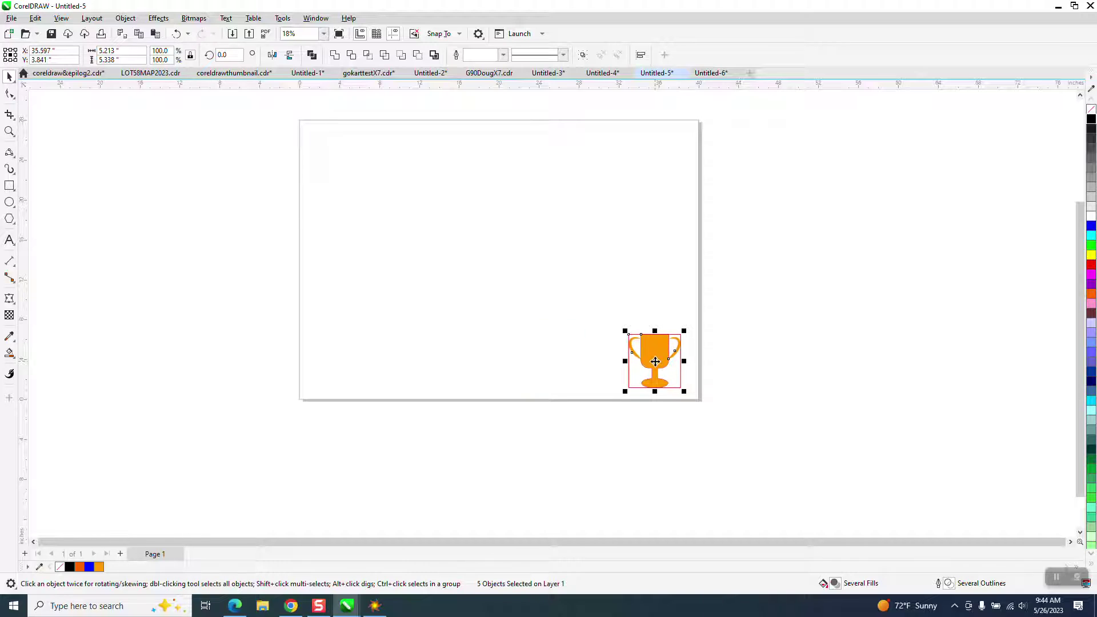
pyautogui.click(10, 131)
pyautogui.moveTo(576, 295); pyautogui.dragTo(784, 432)
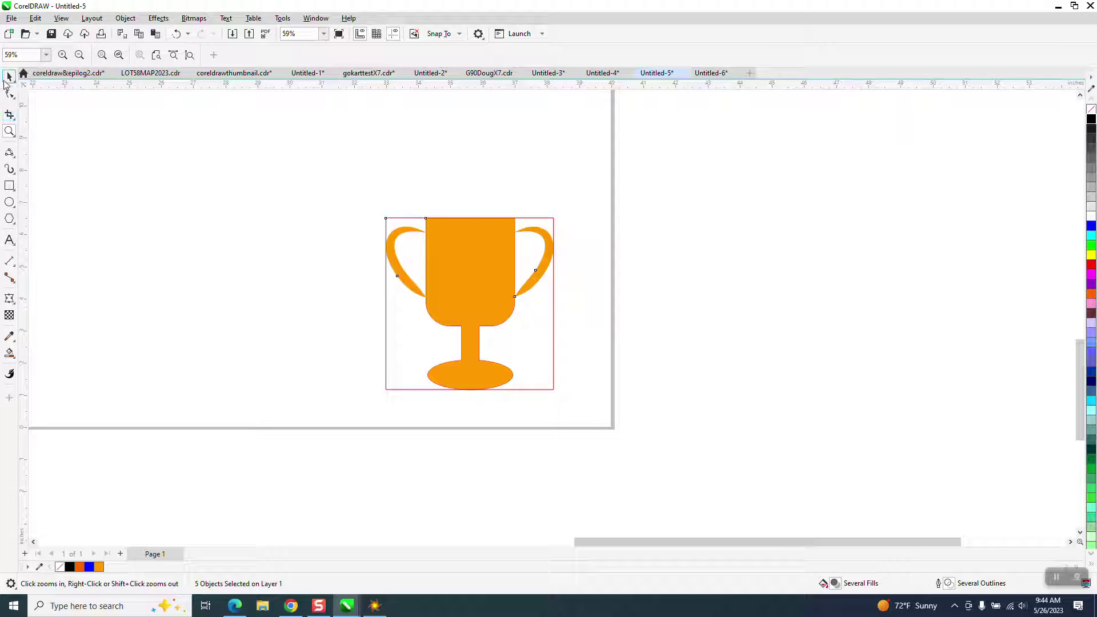
pyautogui.click(10, 76)
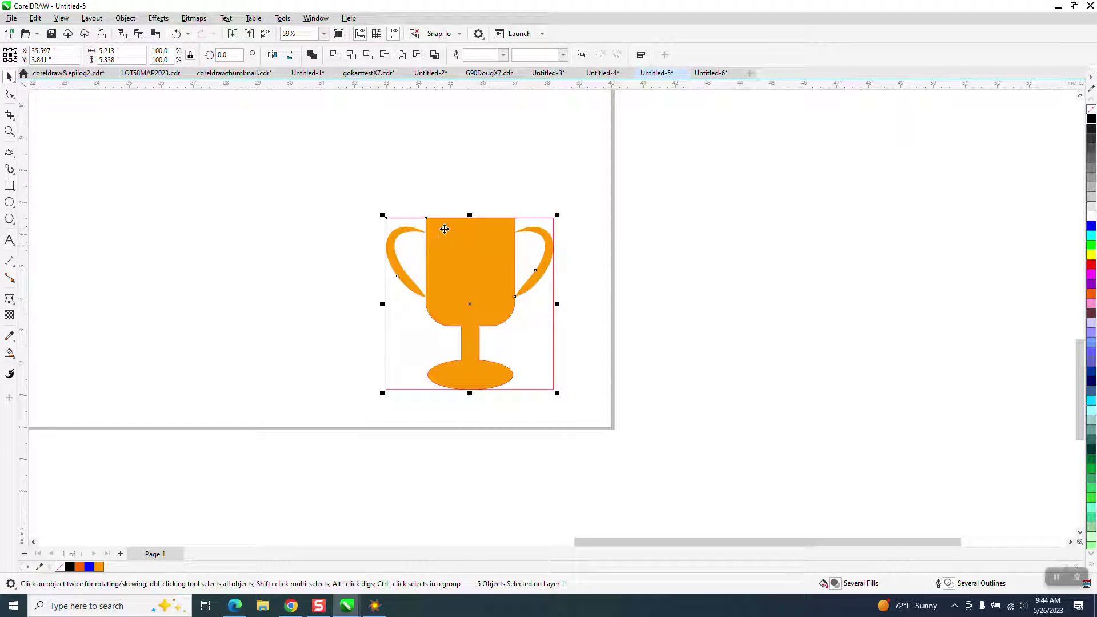
# Draw the plaque rectangle at the page's top-left with a small circle inside it
pyautogui.scroll(-2, 600, 340)
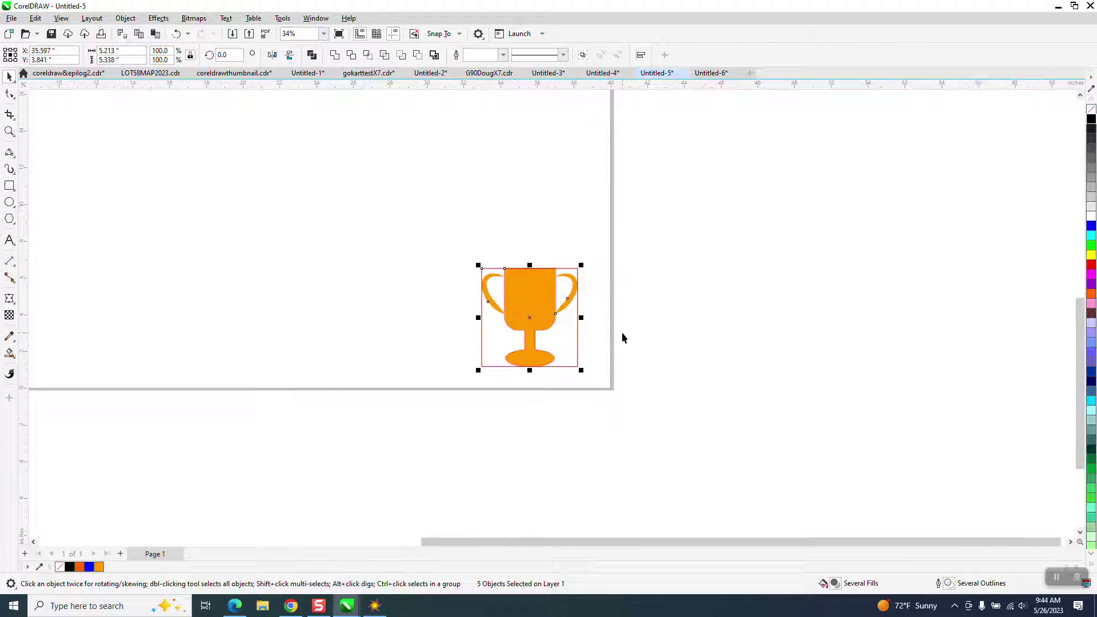
pyautogui.scroll(-1, 623, 338)
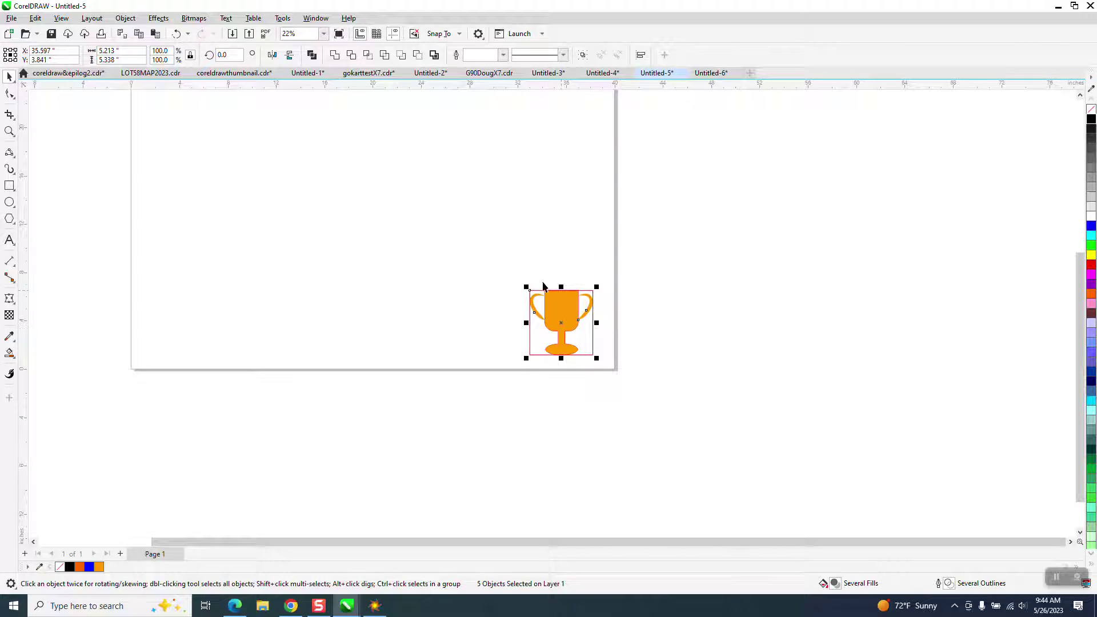
pyautogui.scroll(-1, 675, 327)
pyautogui.scroll(-1, 81, 177)
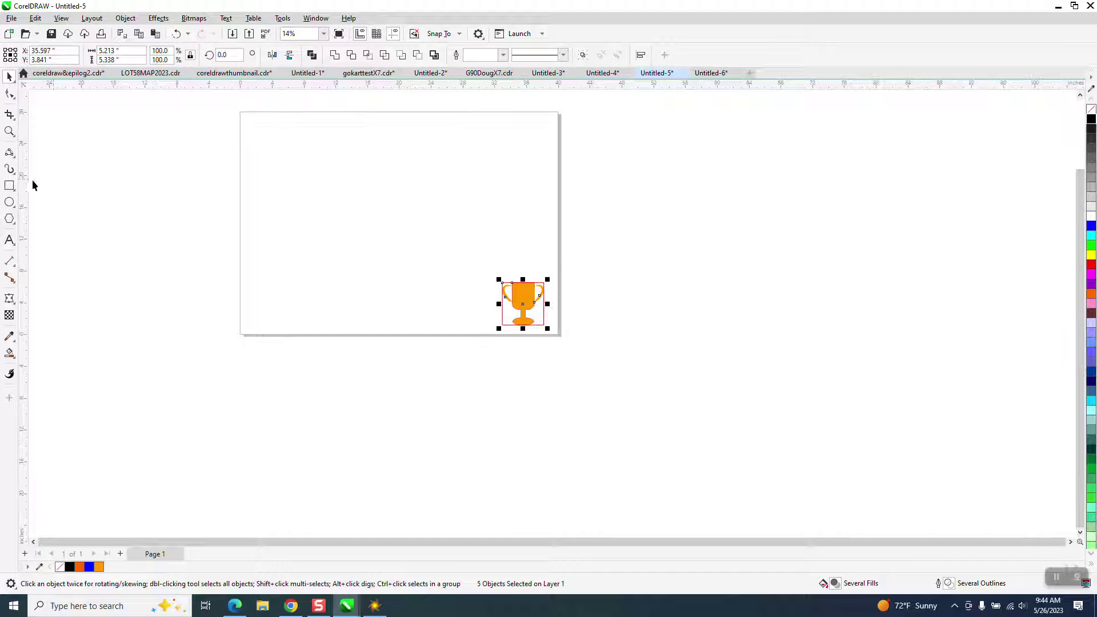
pyautogui.click(9, 186)
pyautogui.moveTo(240, 112); pyautogui.dragTo(414, 221)
pyautogui.click(9, 201)
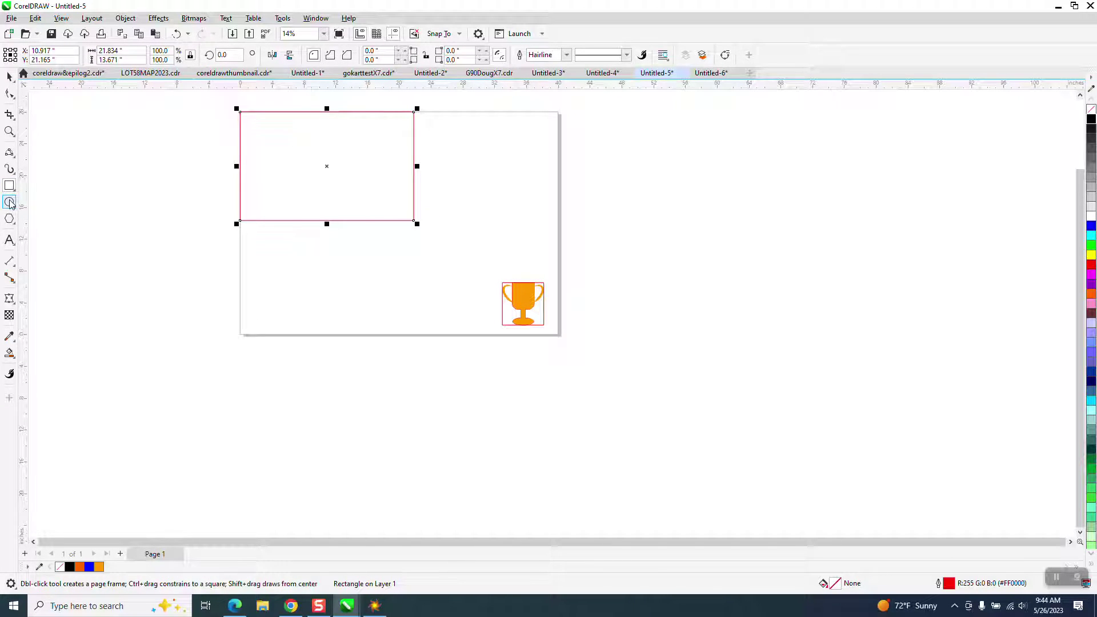
pyautogui.moveTo(375, 195); pyautogui.dragTo(366, 203)
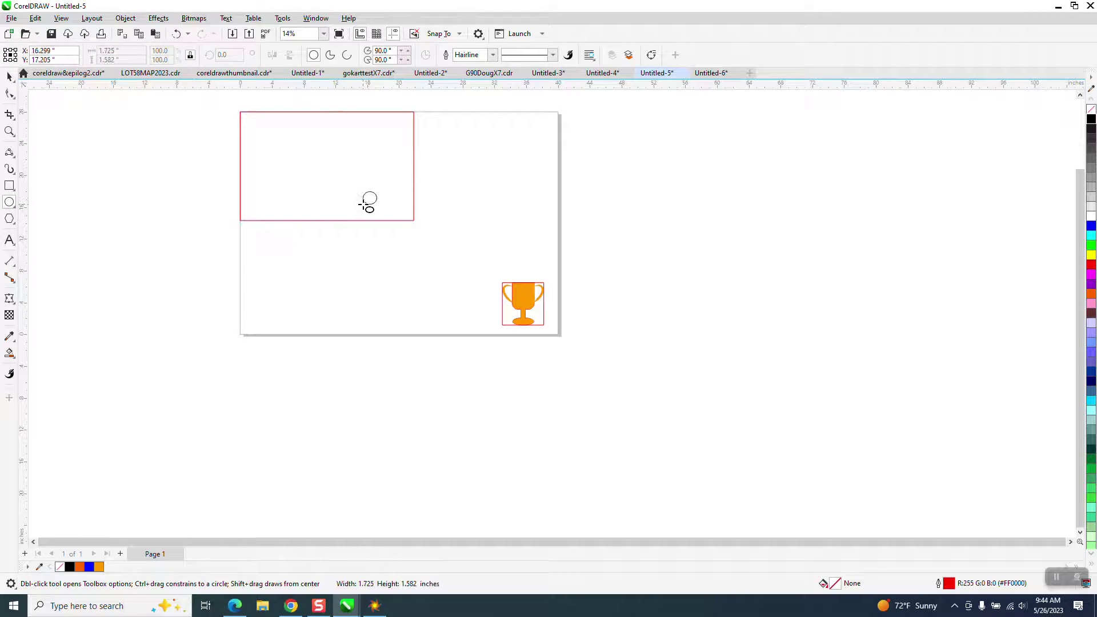
# Move the whole trophy into the plaque beside the circle and zoom in on them
pyautogui.click(10, 78)
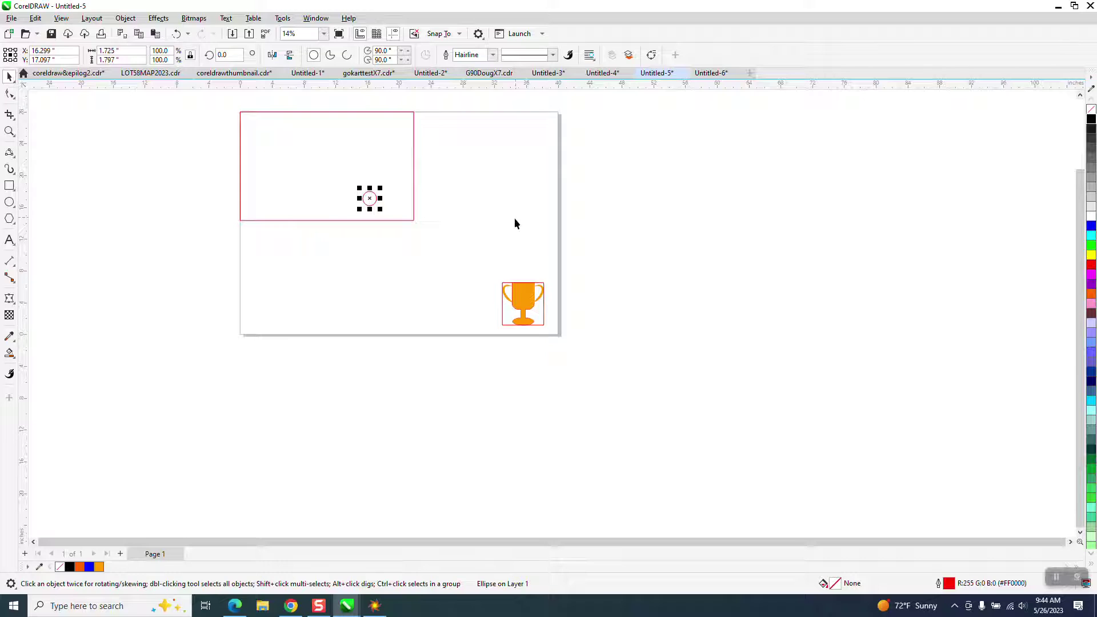
pyautogui.moveTo(468, 256); pyautogui.dragTo(561, 346)
pyautogui.moveTo(530, 307); pyautogui.dragTo(394, 199)
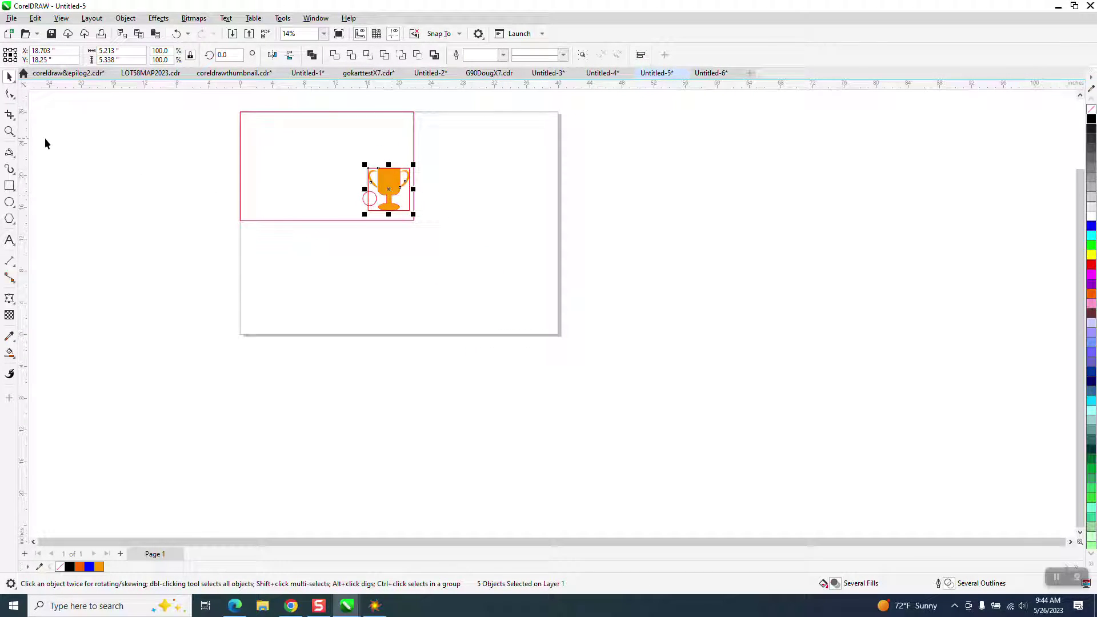
pyautogui.click(9, 131)
pyautogui.moveTo(354, 156); pyautogui.dragTo(443, 231)
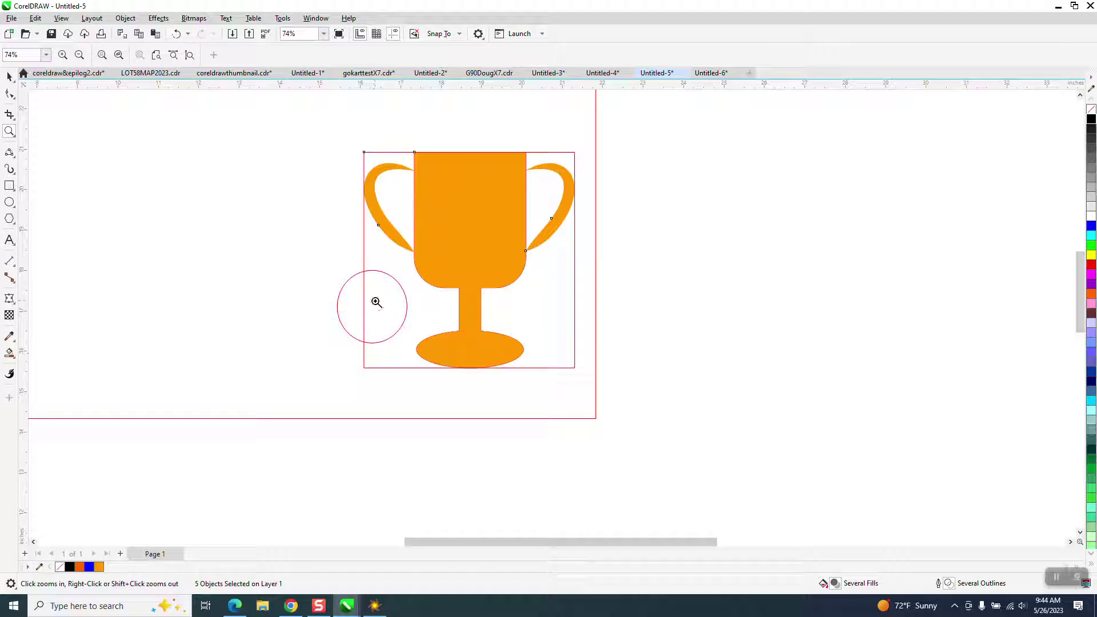
pyautogui.click(9, 77)
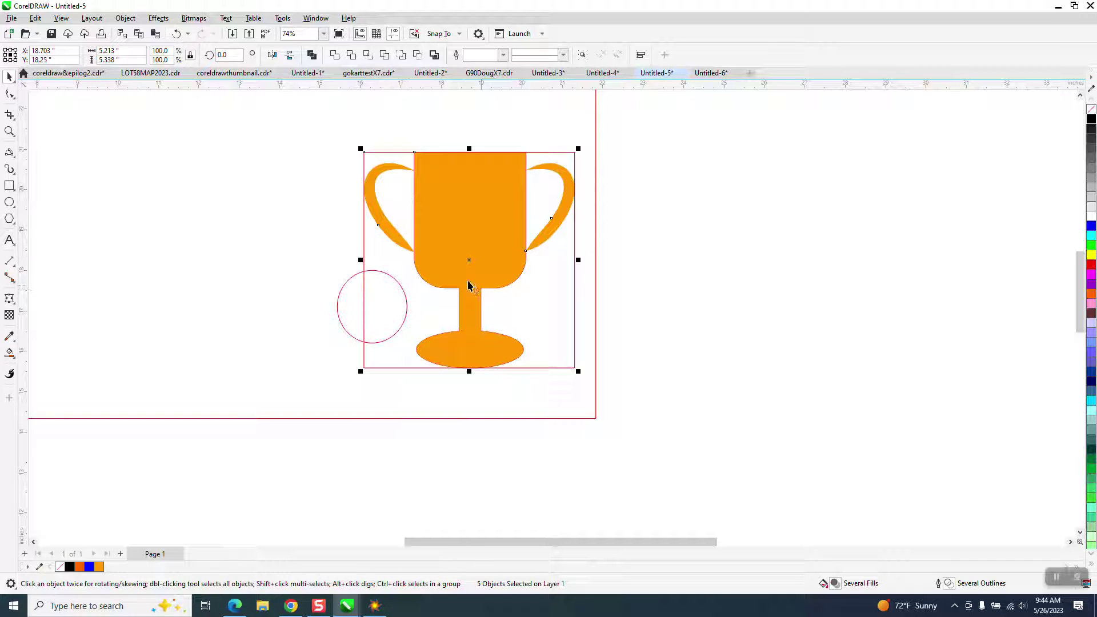
# Convert the trophy's red cut rectangle to curves
pyautogui.click(9, 94)
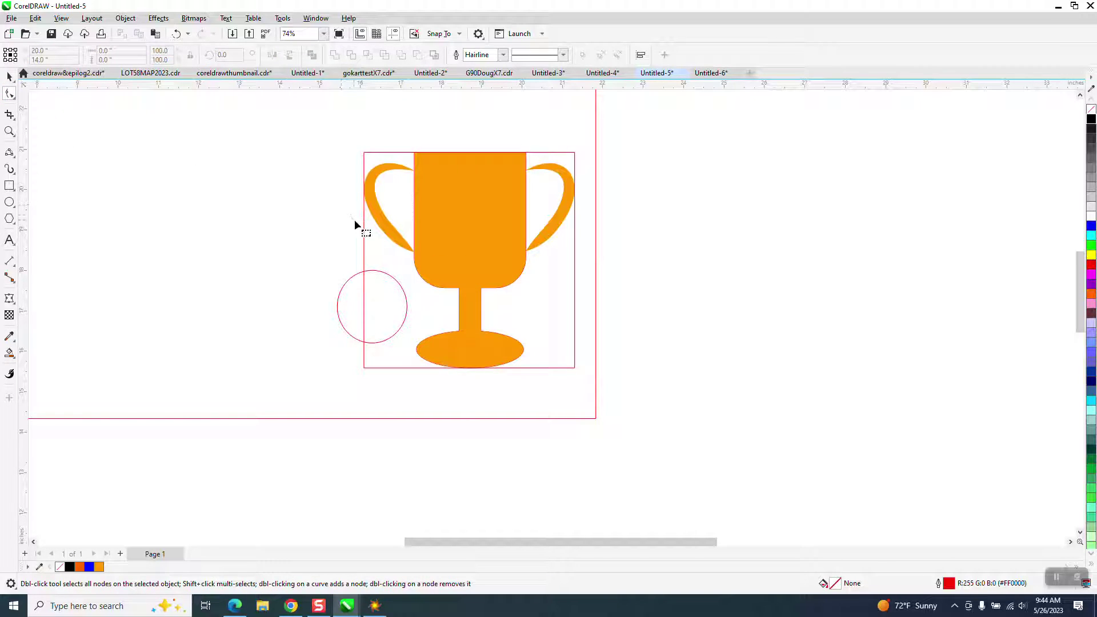
pyautogui.click(366, 234)
pyautogui.click(366, 235)
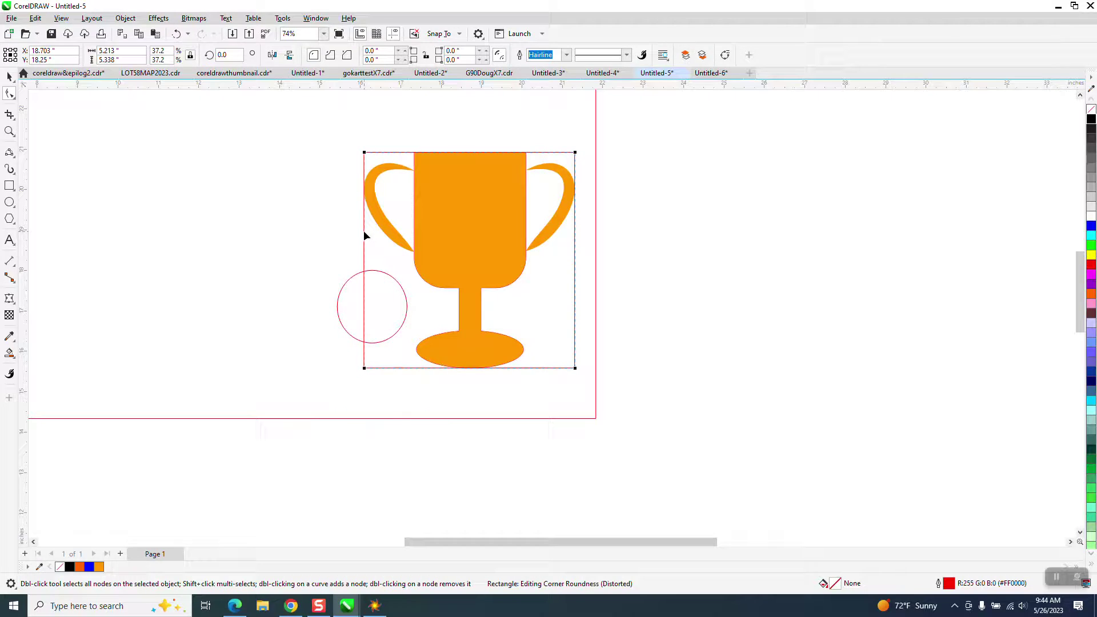
pyautogui.click(125, 17)
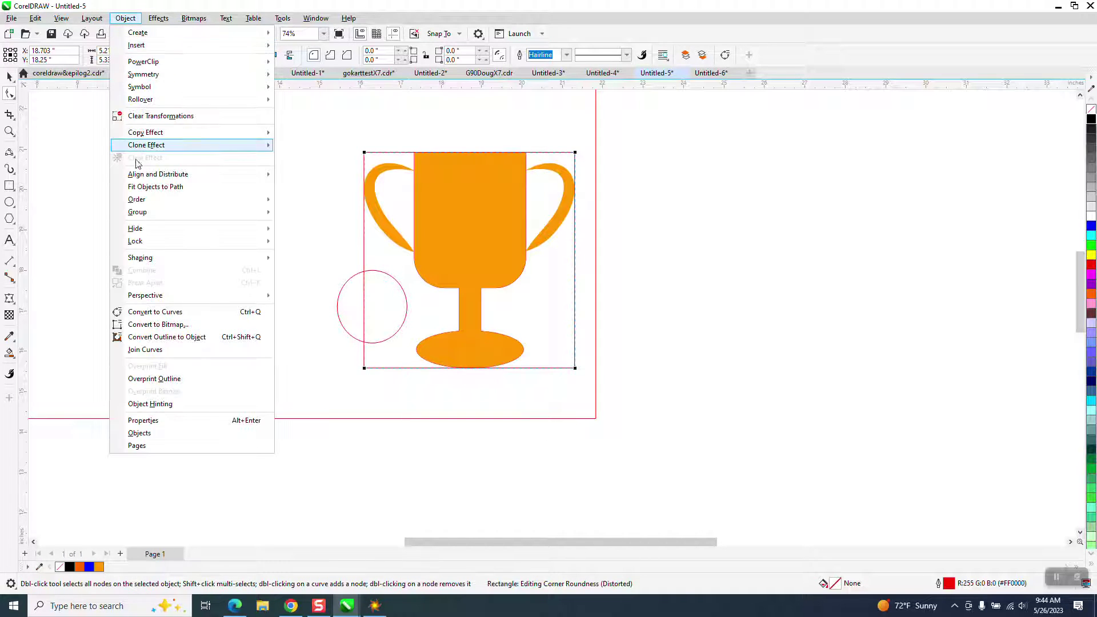
pyautogui.click(174, 313)
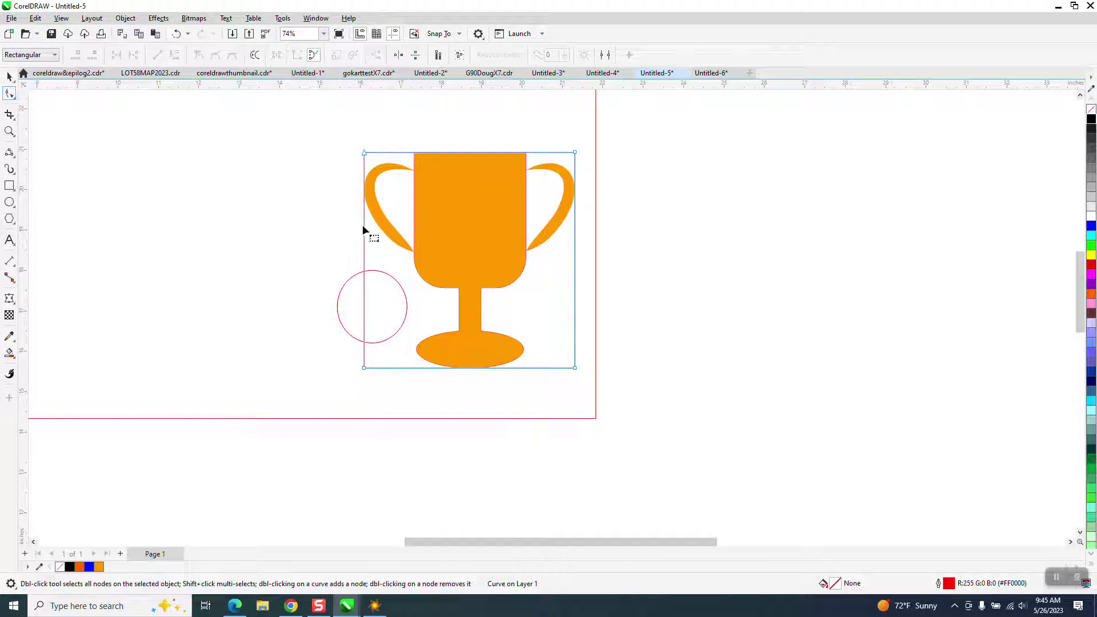
# Add two left-edge nodes and push the lower left edge inward past the circle
pyautogui.doubleClick(365, 244)
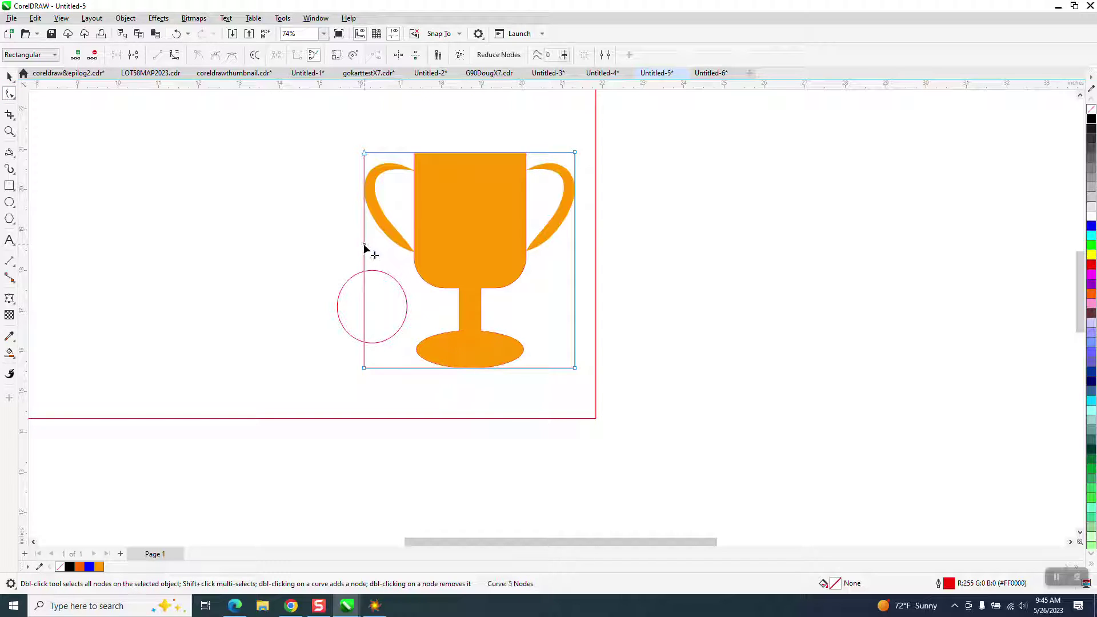
pyautogui.doubleClick(363, 348)
pyautogui.moveTo(367, 308); pyautogui.dragTo(409, 324)
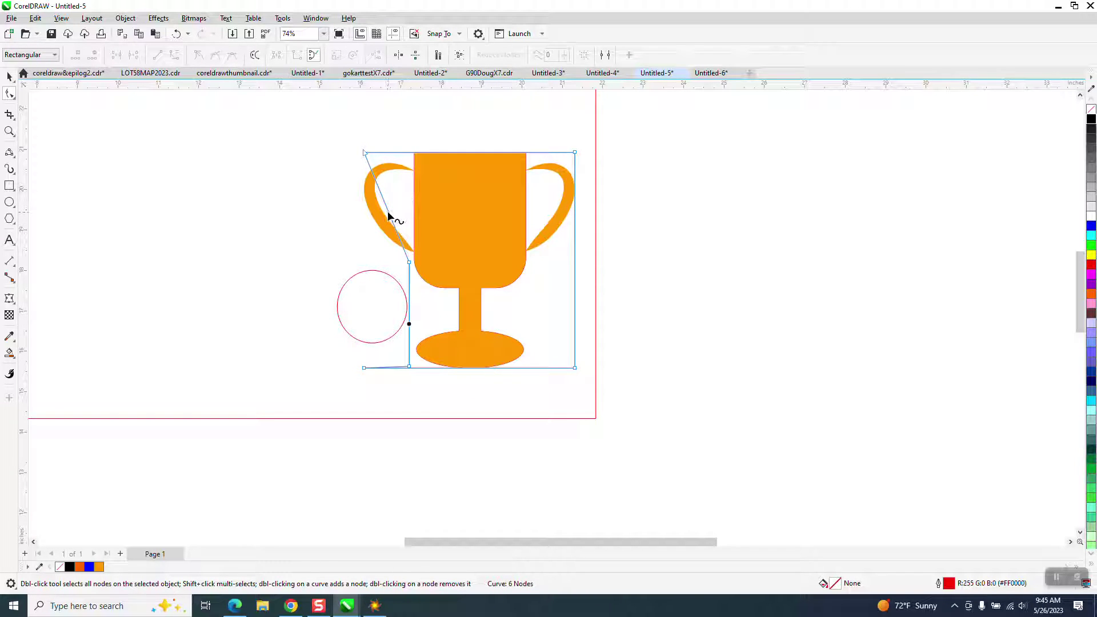
pyautogui.moveTo(388, 216); pyautogui.dragTo(362, 223)
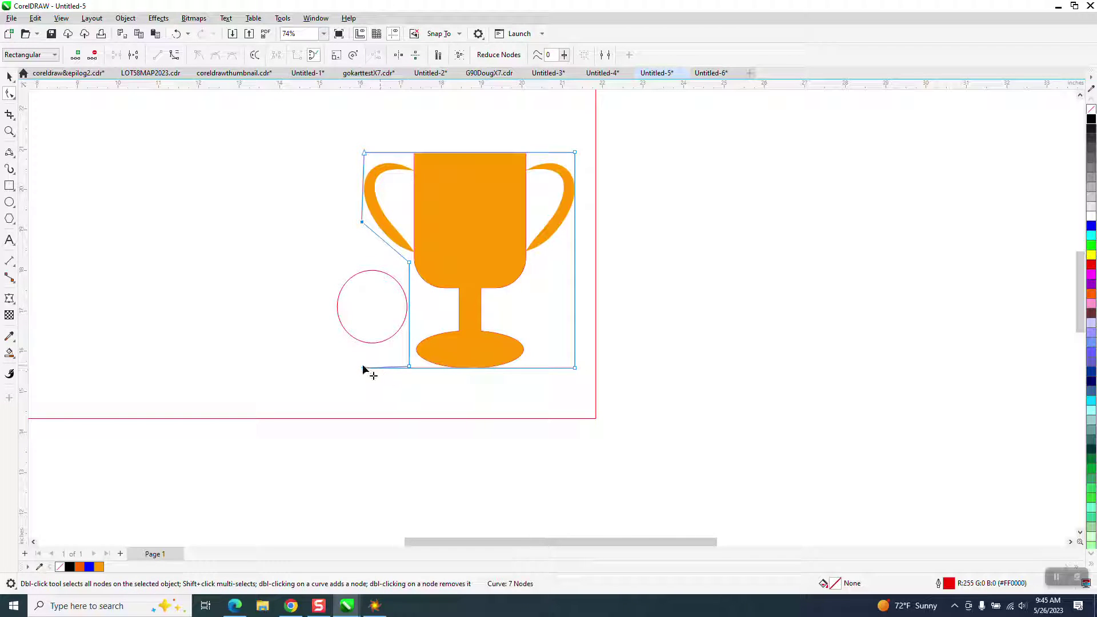
pyautogui.moveTo(365, 368); pyautogui.dragTo(371, 374)
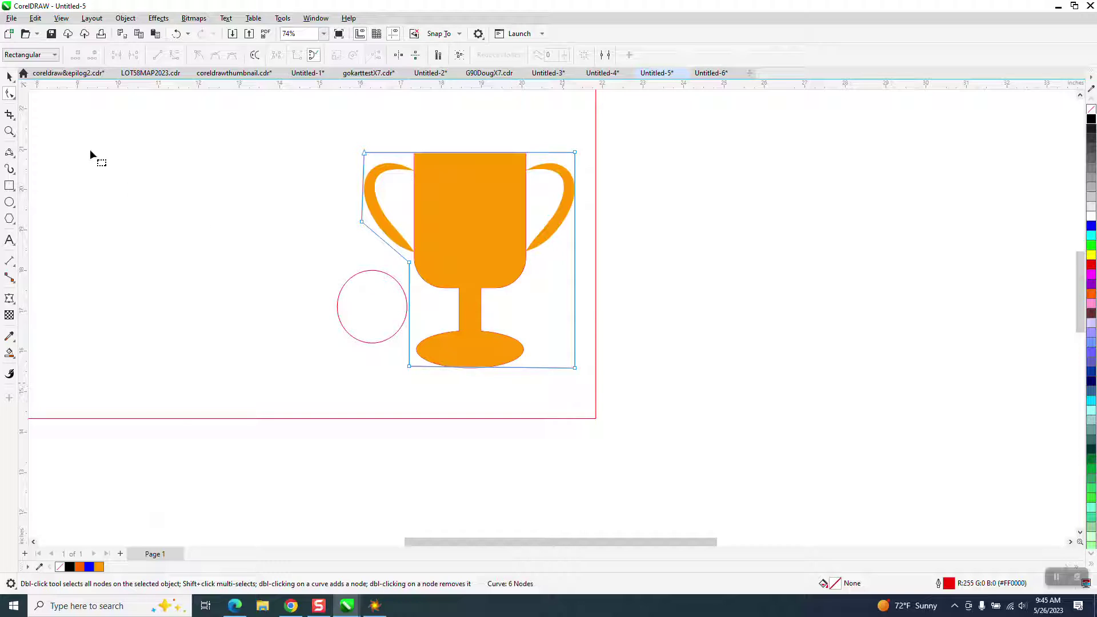
pyautogui.click(10, 76)
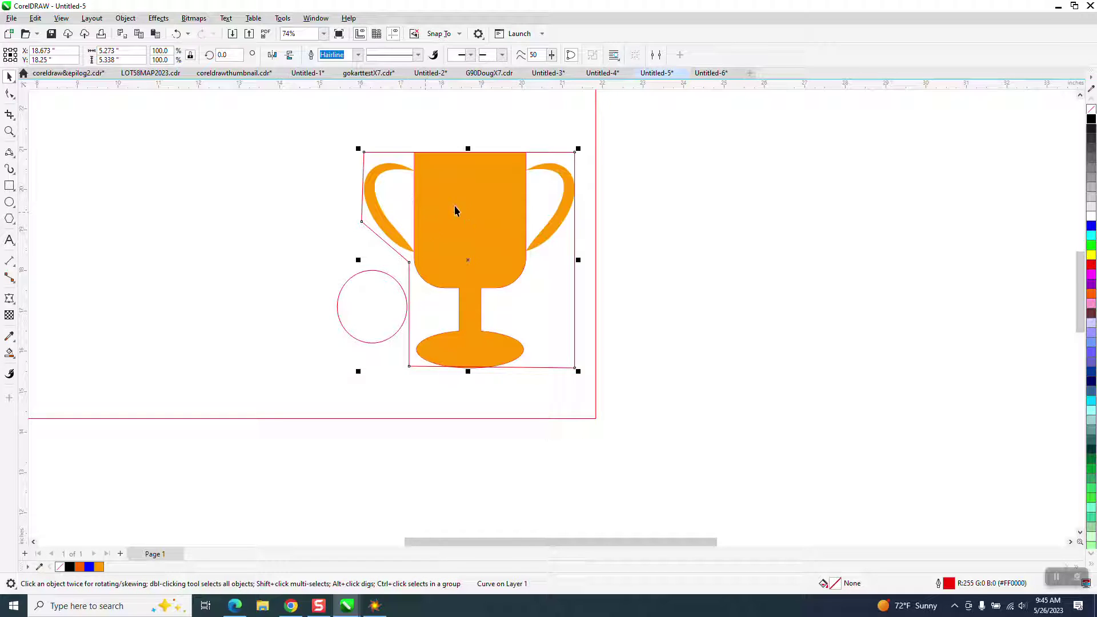
pyautogui.scroll(-2, 504, 240)
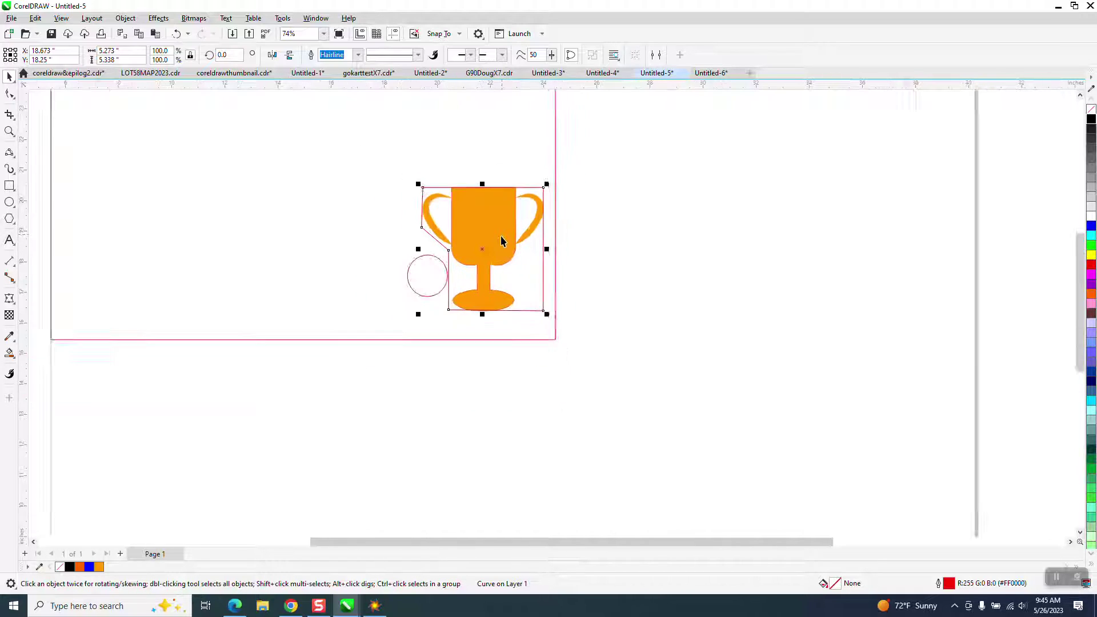